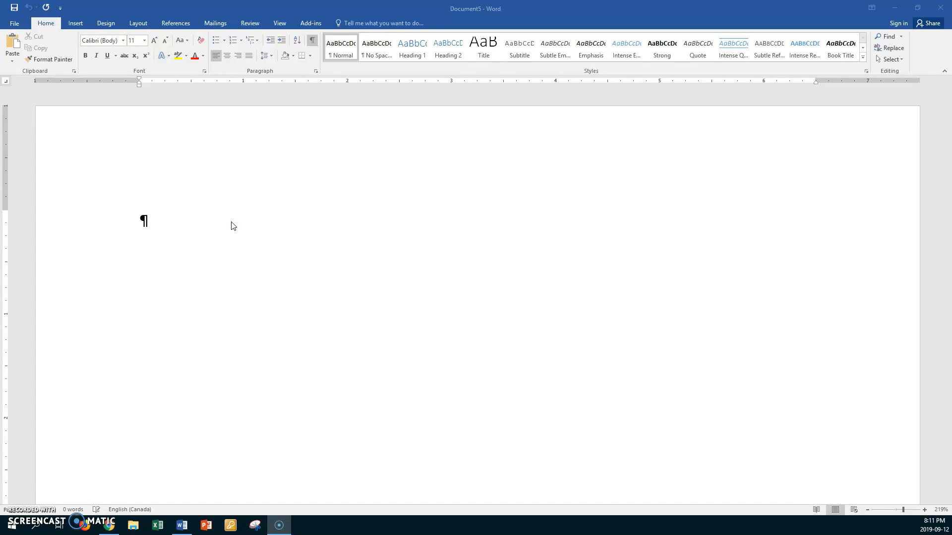
# Step: Apply the No Spacing style to the empty first paragraph of the document
pyautogui.click(381, 52)
pyautogui.click(312, 41)
pyautogui.click(312, 42)
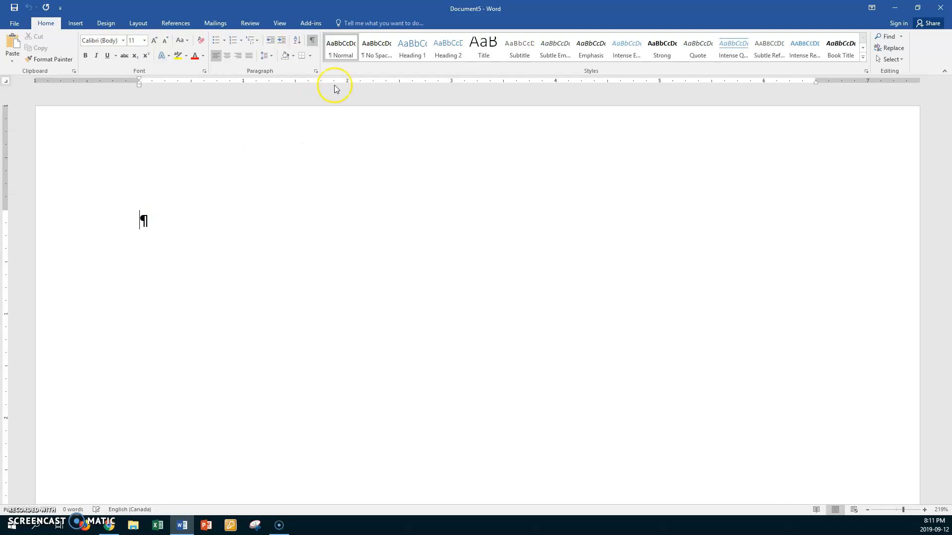
pyautogui.click(376, 53)
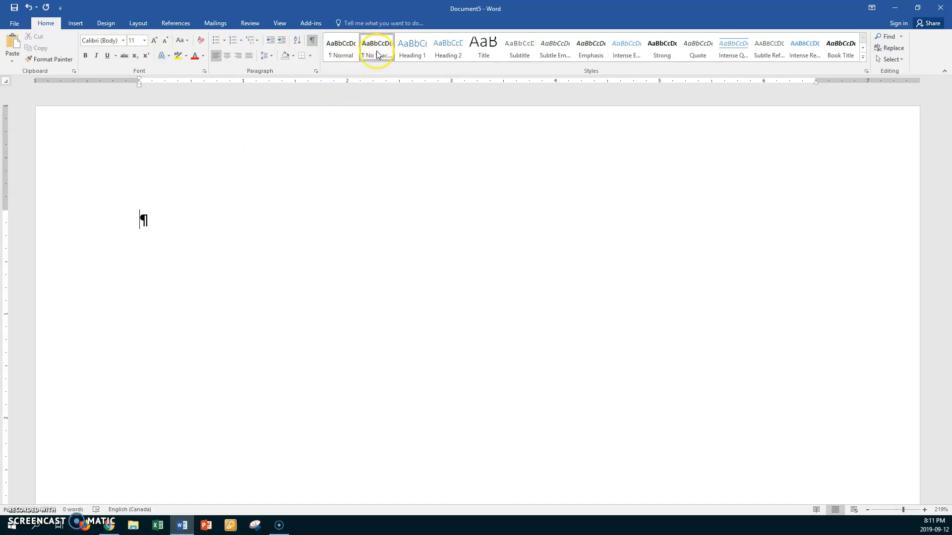
pyautogui.click(156, 220)
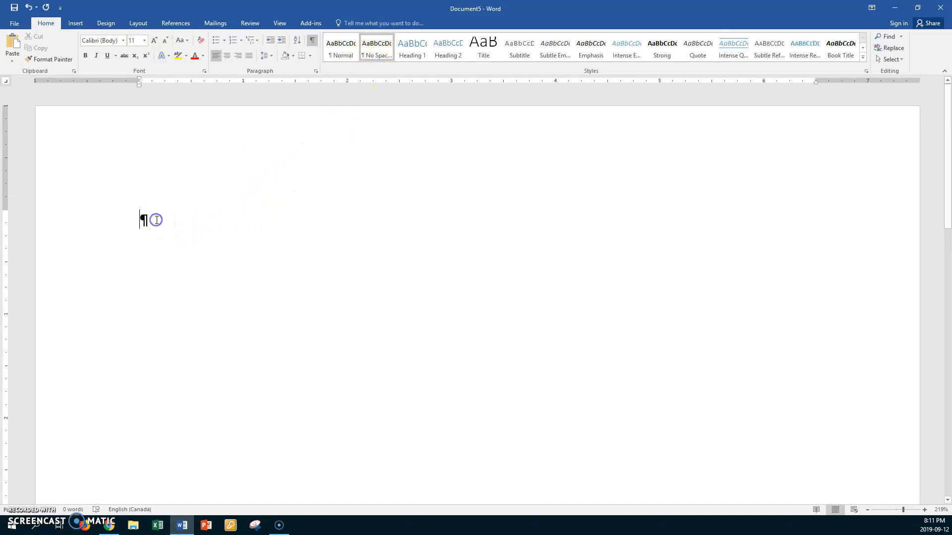
# Step: Write three separate lines: "The grass is green", "The moon is blue" and "The river is red", ending with a new empty line
pyautogui.write('T')
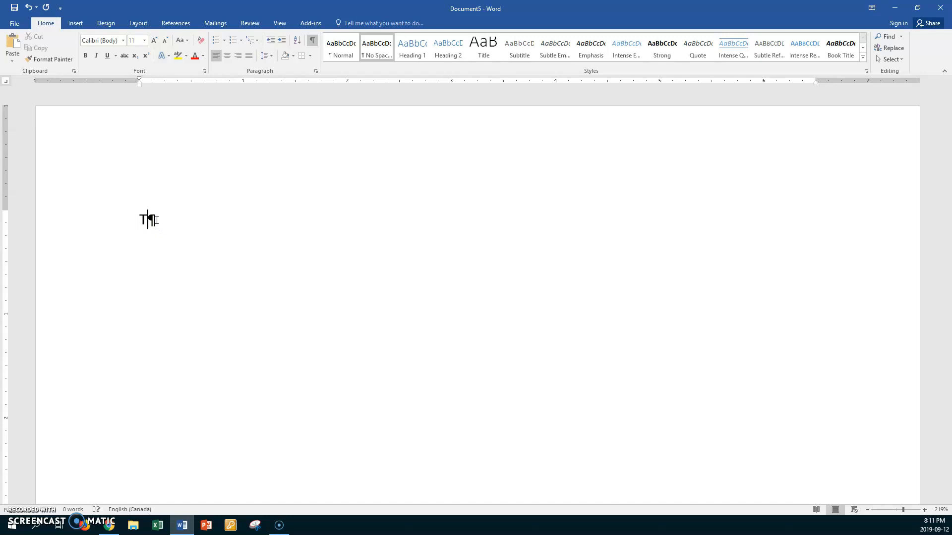
pyautogui.write('he grass is green')
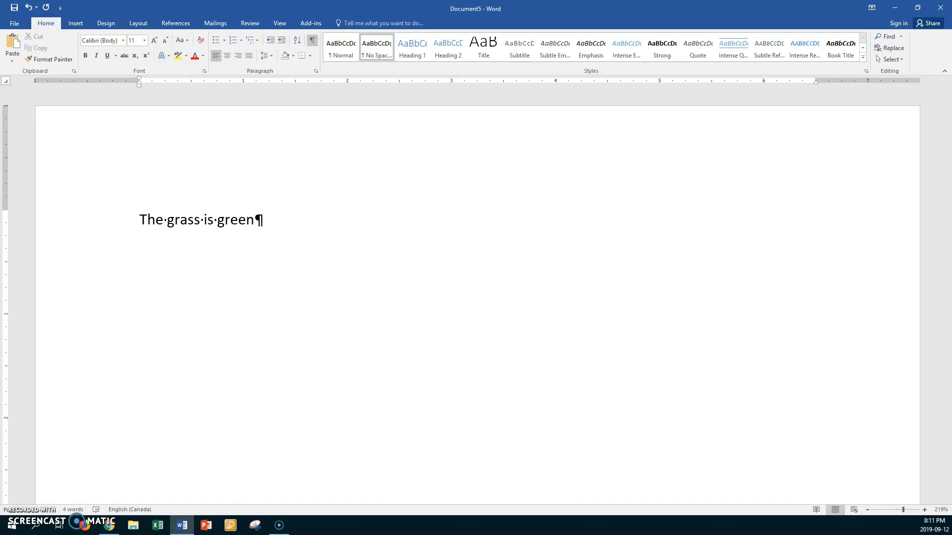
pyautogui.press('Return')
pyautogui.write('The moon is')
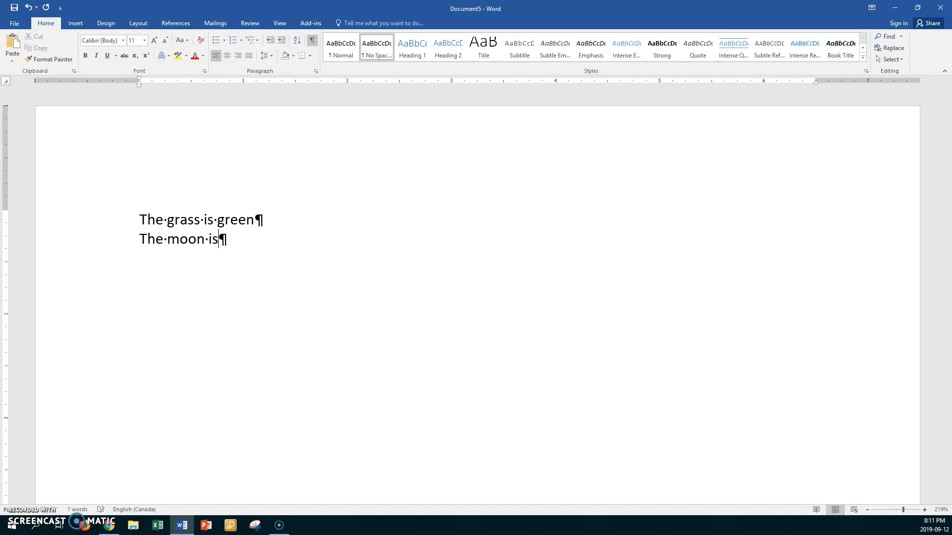
pyautogui.write(' blue')
pyautogui.press('Return')
pyautogui.write('The r')
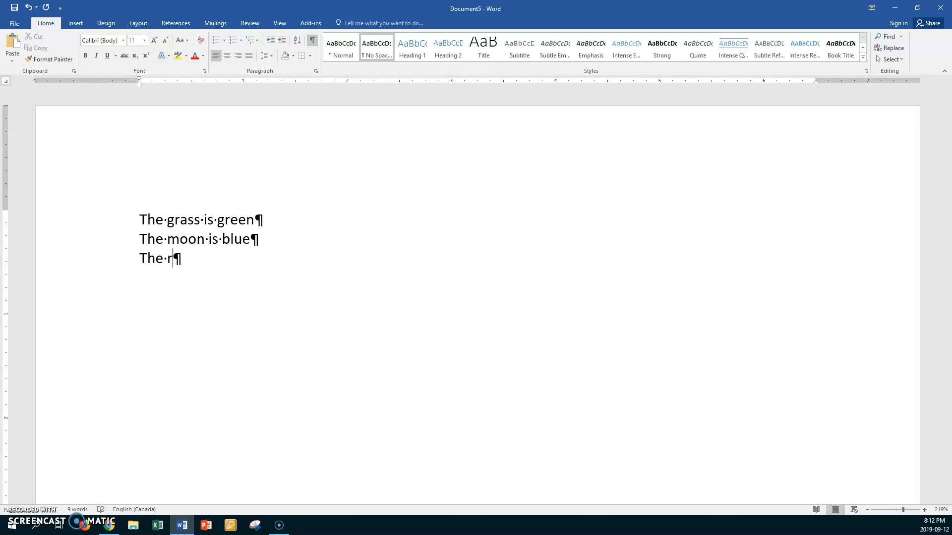
pyautogui.write('iver is')
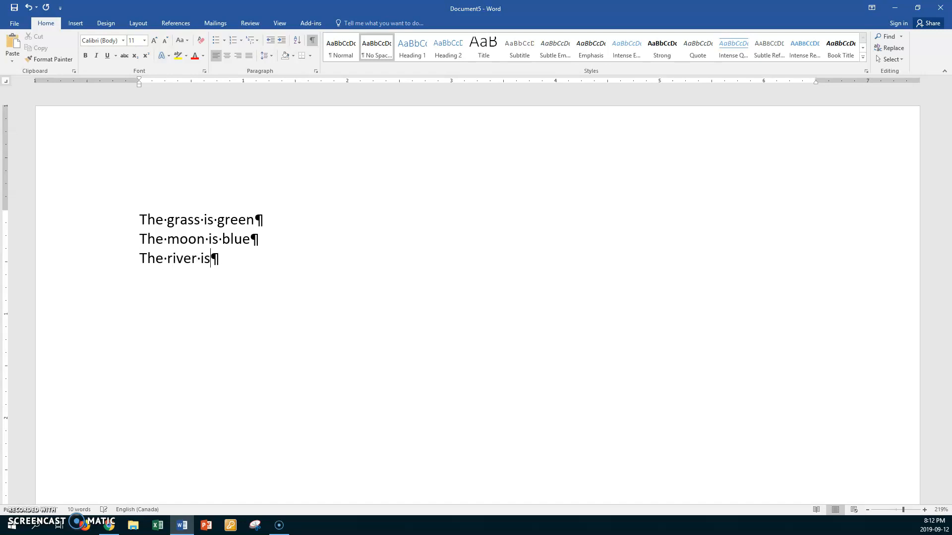
pyautogui.write(' red')
pyautogui.press('Return')
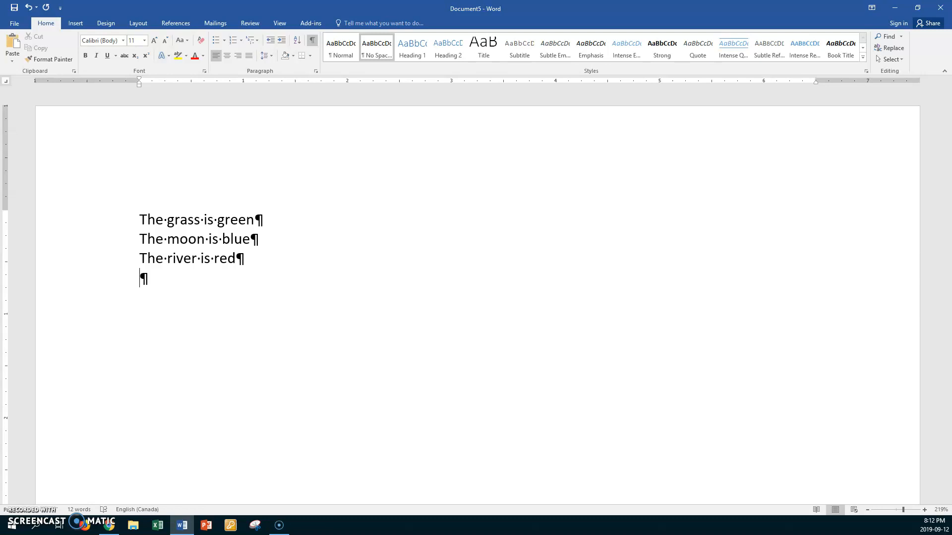
# Step: Copy the whole line "The grass is green" and paste it five times at the end of the document
pyautogui.click(98, 222)
pyautogui.hotkey('ctrl', 'c')
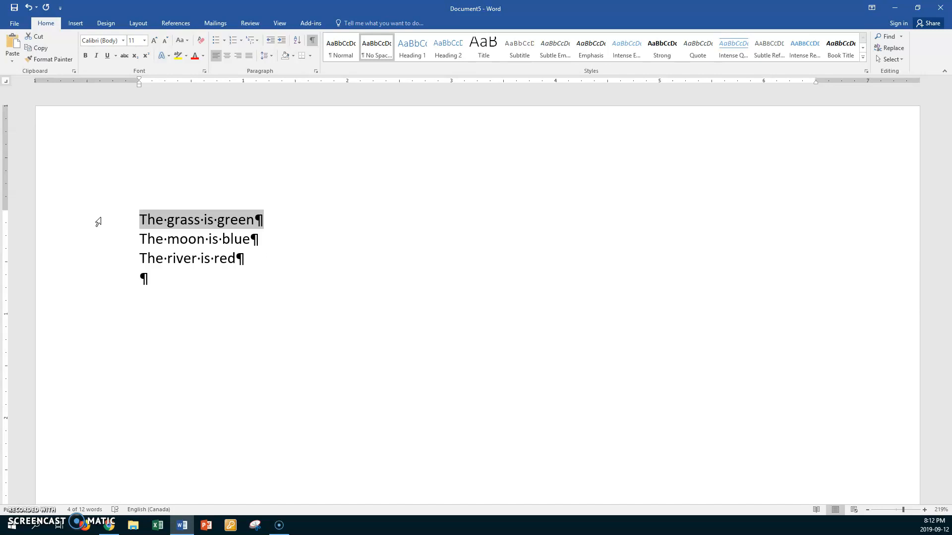
pyautogui.hotkey('ctrl', 'End')
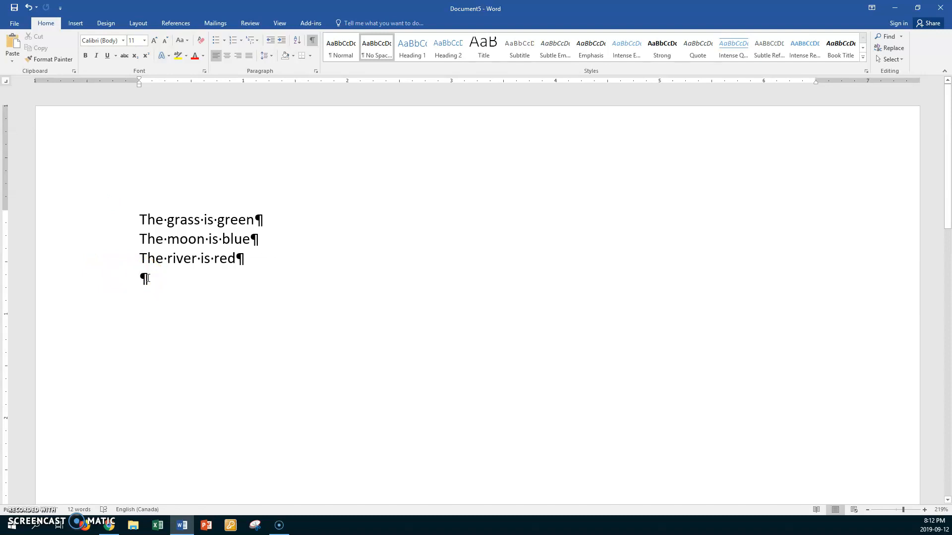
pyautogui.hotkey('ctrl', 'v')
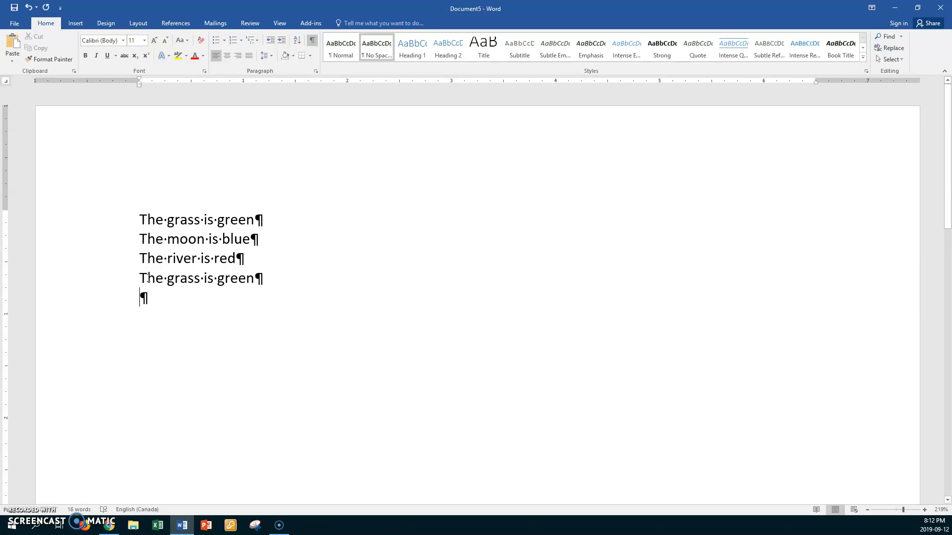
pyautogui.hotkey('ctrl', 'v')
pyautogui.hotkey('ctrl', 'v')
pyautogui.hotkey('ctrl', 'v')
pyautogui.hotkey('ctrl', 'v')
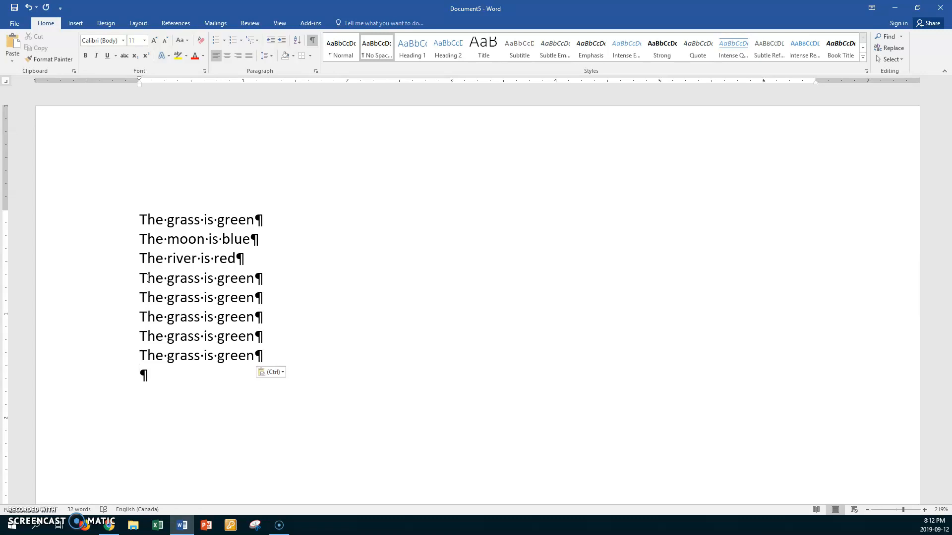
# Step: Copy the whole line "The moon is blue" and paste it five times below the last line
pyautogui.click(101, 244)
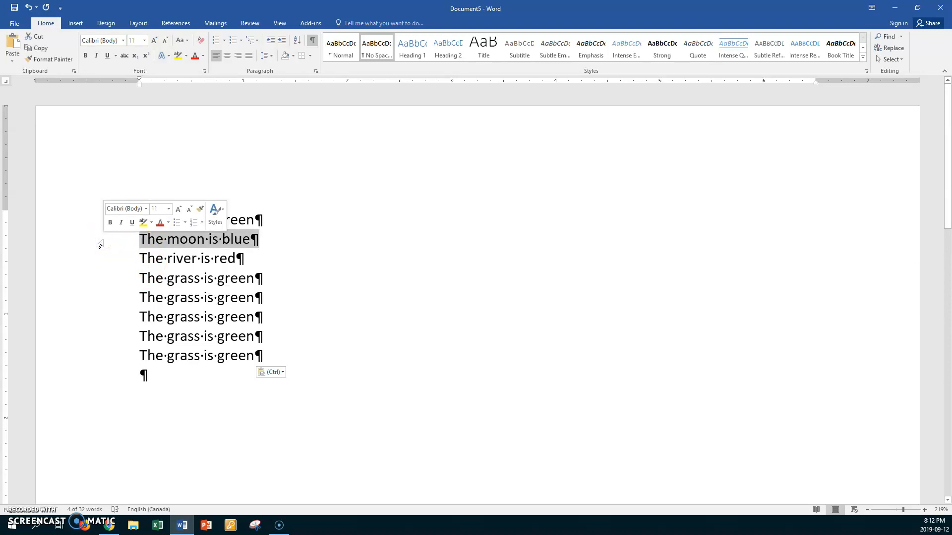
pyautogui.click(102, 244)
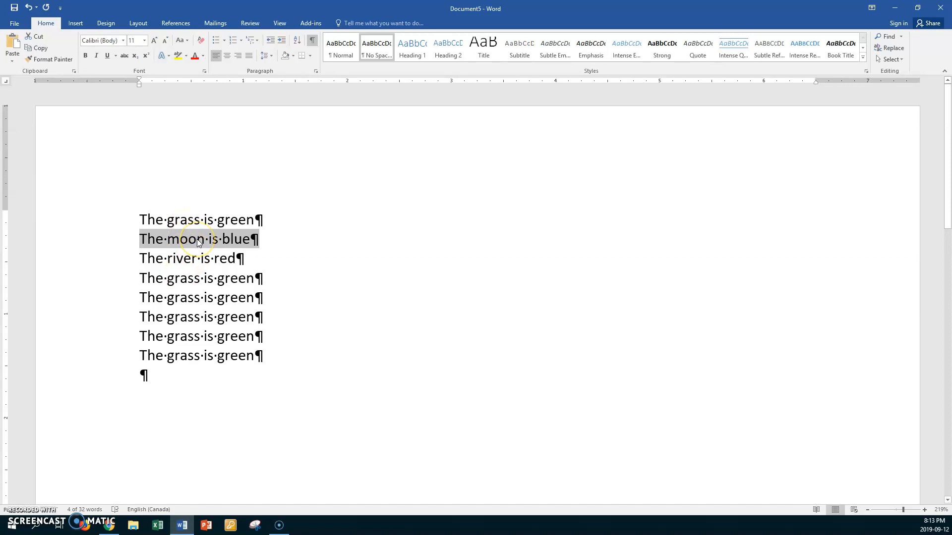
pyautogui.hotkey('ctrl', 'End')
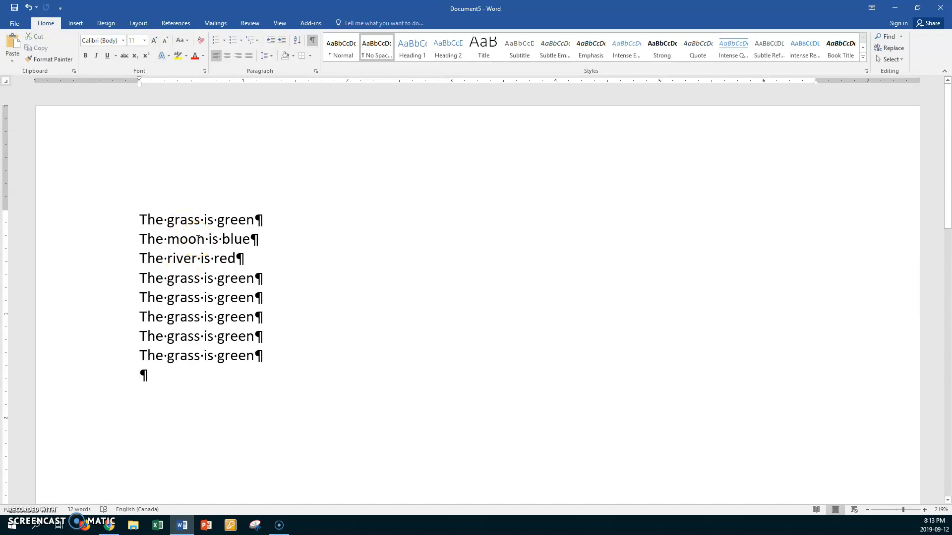
pyautogui.hotkey('ctrl', 'v')
pyautogui.hotkey('ctrl', 'v')
pyautogui.hotkey('ctrl', 'v')
pyautogui.hotkey('ctrl', 'v')
pyautogui.hotkey('ctrl', 'v')
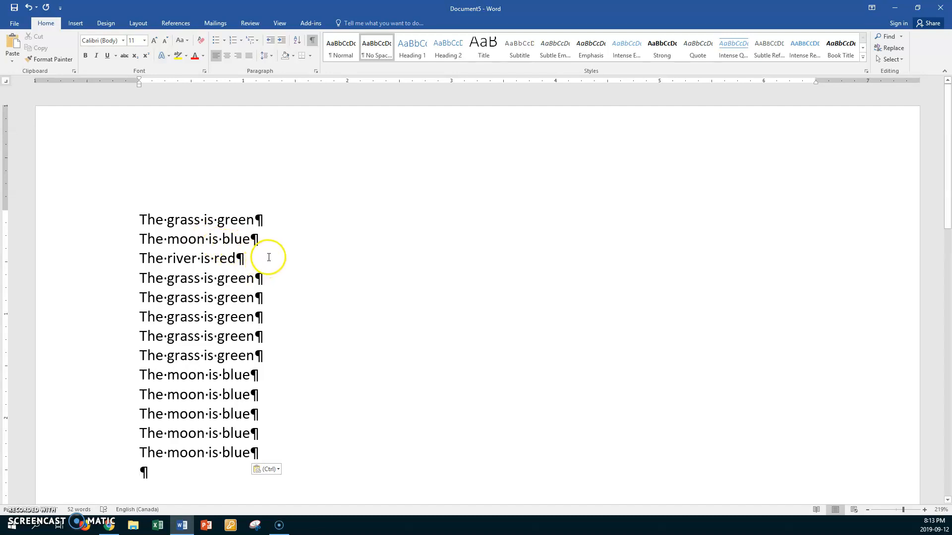
# Step: Cut the line "The river is red" from its place and paste it five times at the end of the document
pyautogui.click(108, 222)
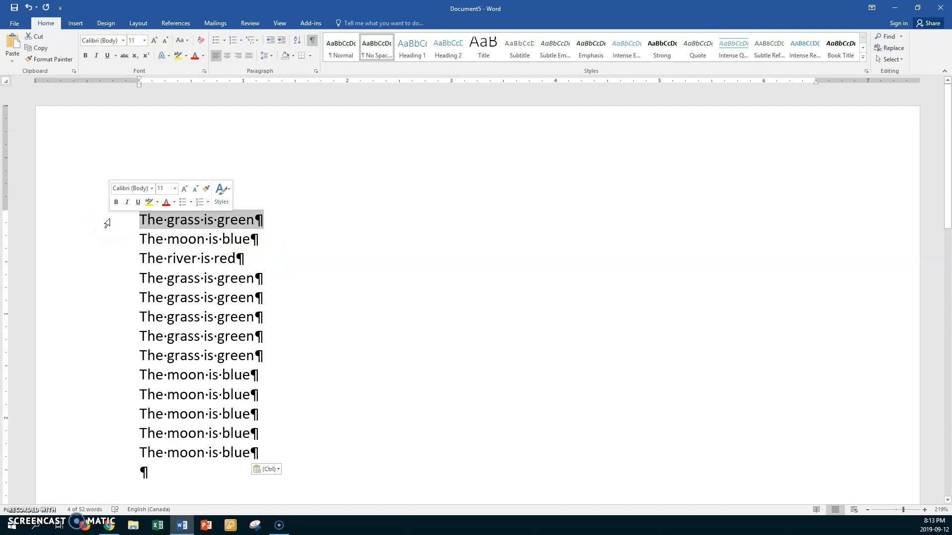
pyautogui.click(110, 259)
pyautogui.hotkey('ctrl', 'c')
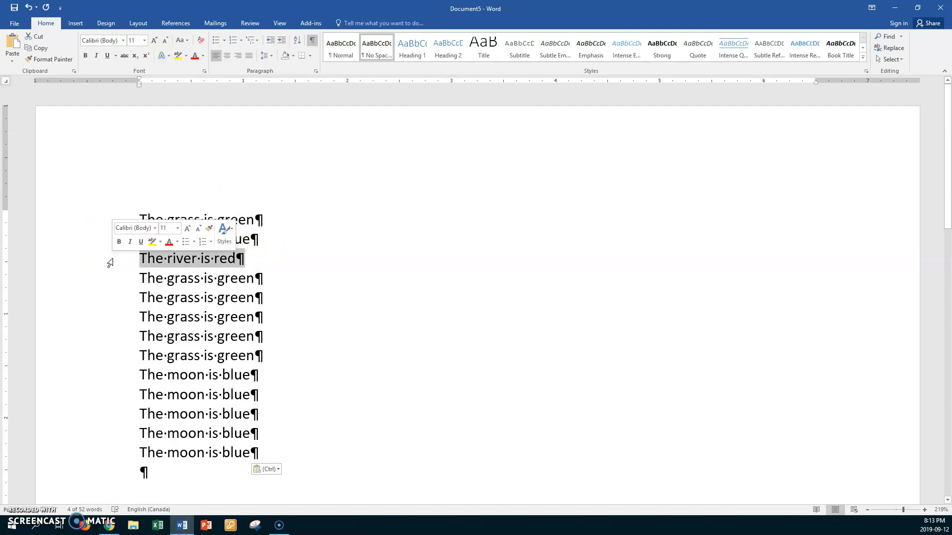
pyautogui.click(97, 241)
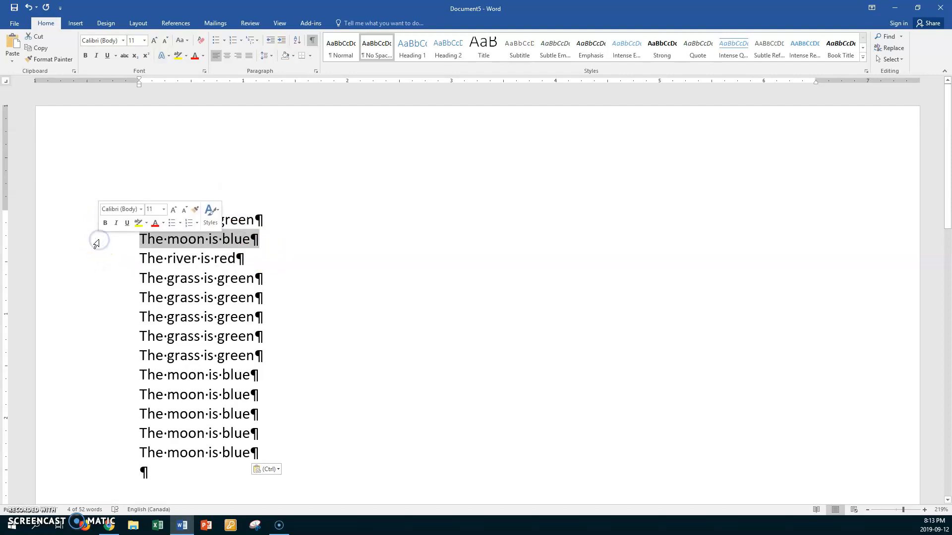
pyautogui.click(119, 260)
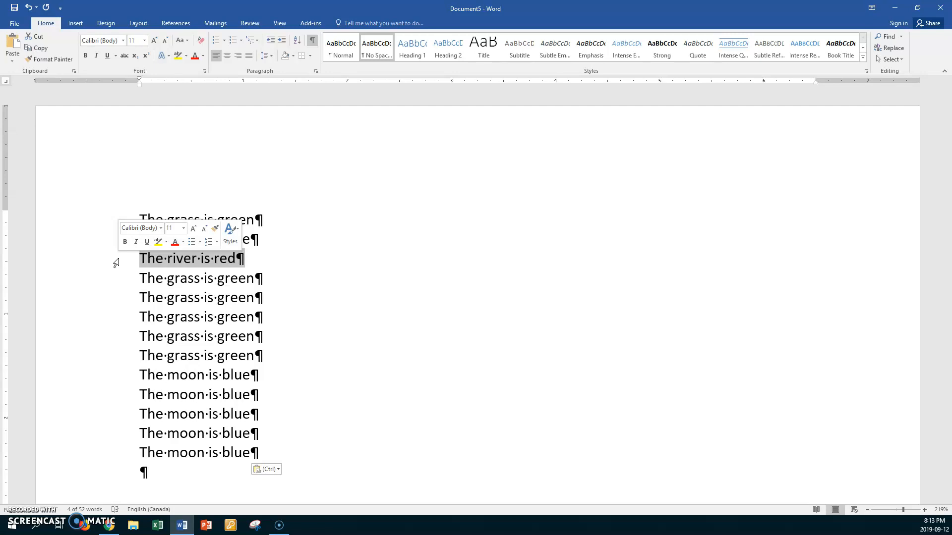
pyautogui.press('Delete')
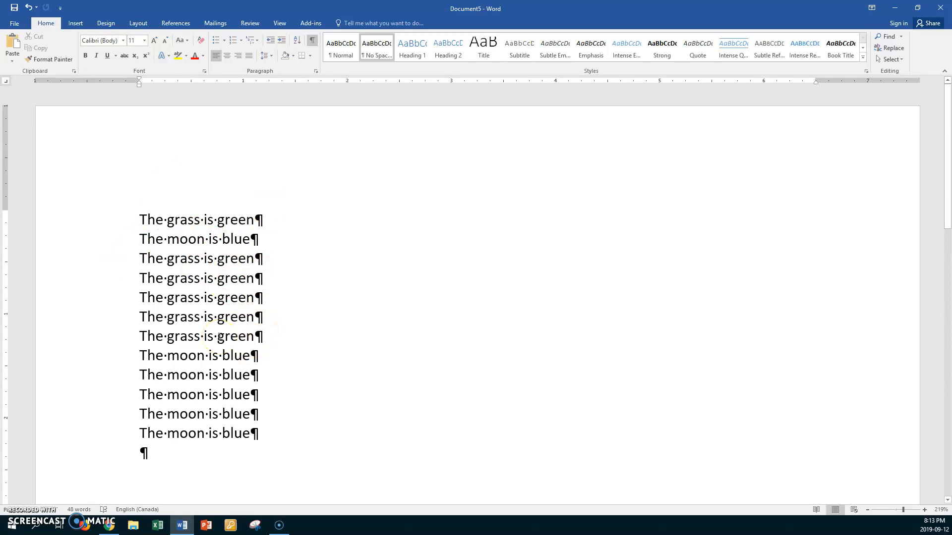
pyautogui.hotkey('ctrl', 'End')
pyautogui.hotkey('ctrl', 'v')
pyautogui.hotkey('ctrl', 'v')
pyautogui.hotkey('ctrl', 'v')
pyautogui.hotkey('ctrl', 'v')
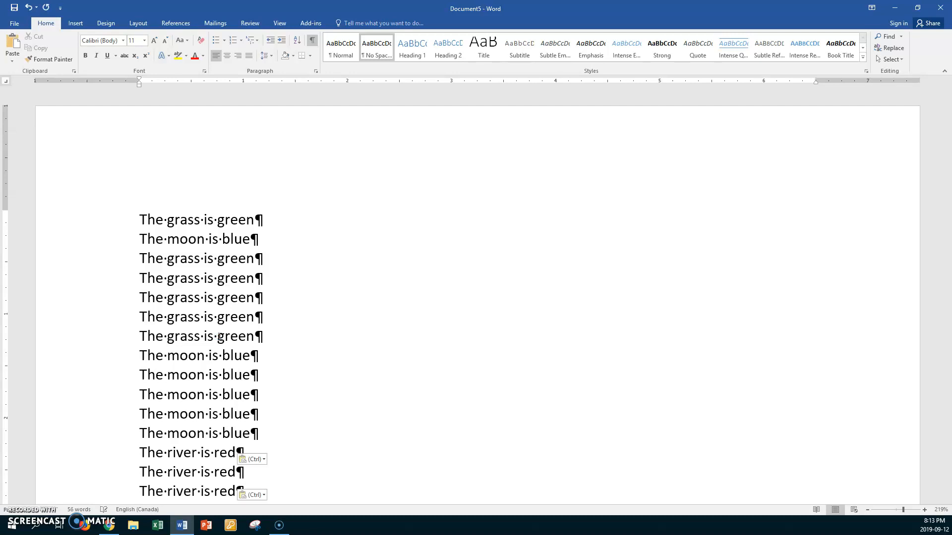
pyautogui.hotkey('ctrl', 'v')
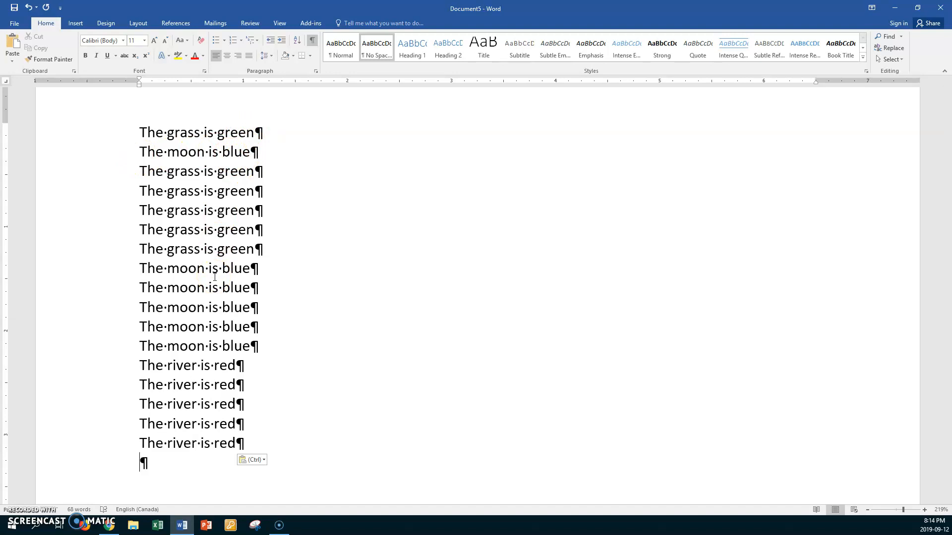
# Step: Format the word "green" in the first line with the standard Green font color, bold, italic and size 14
pyautogui.hotkey('ctrl', 'Home')
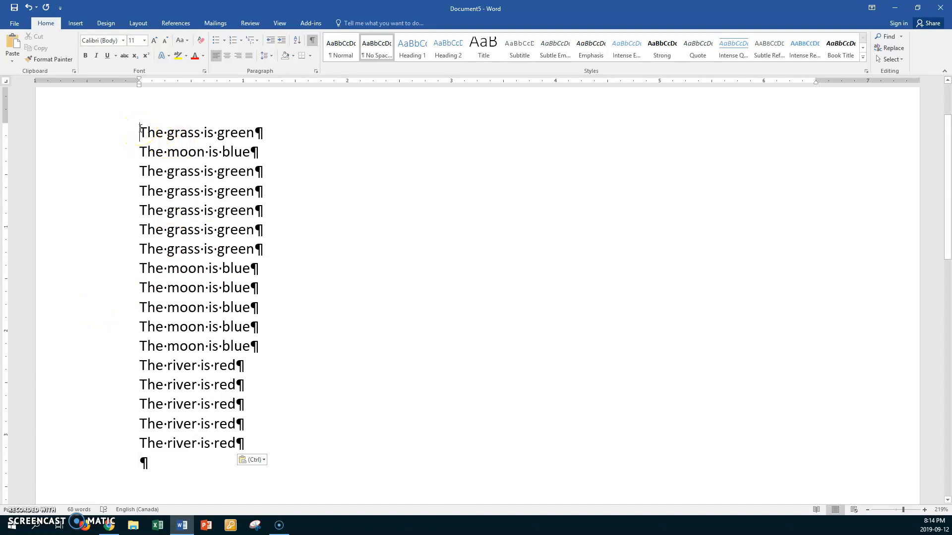
pyautogui.doubleClick(236, 133)
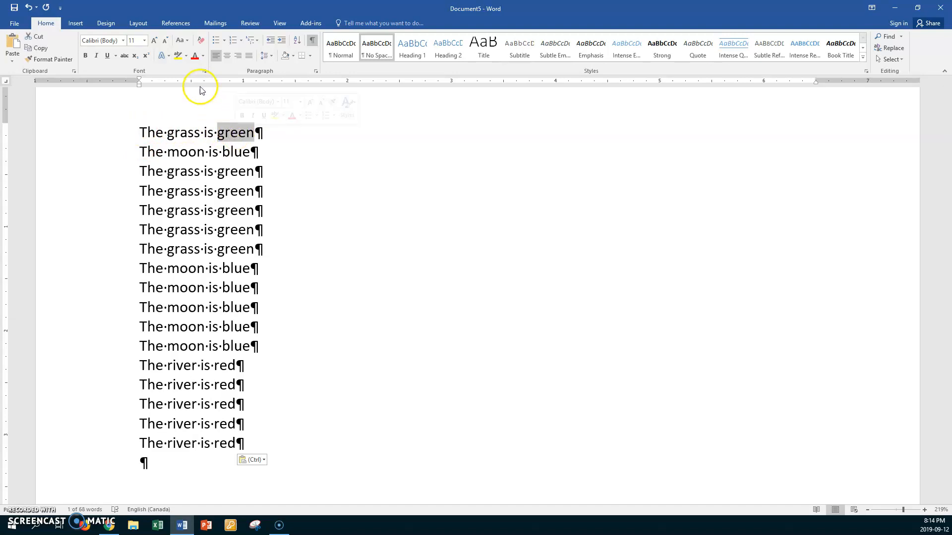
pyautogui.click(203, 57)
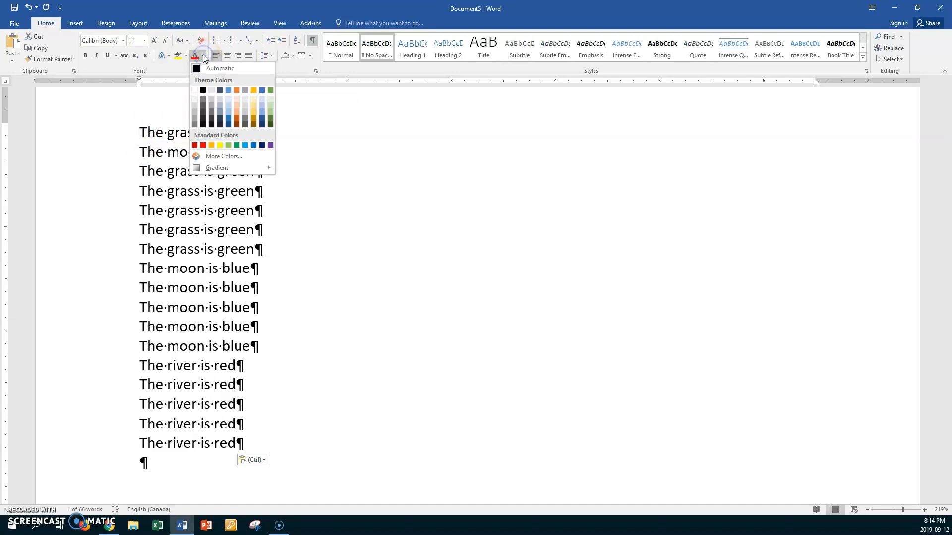
pyautogui.click(236, 144)
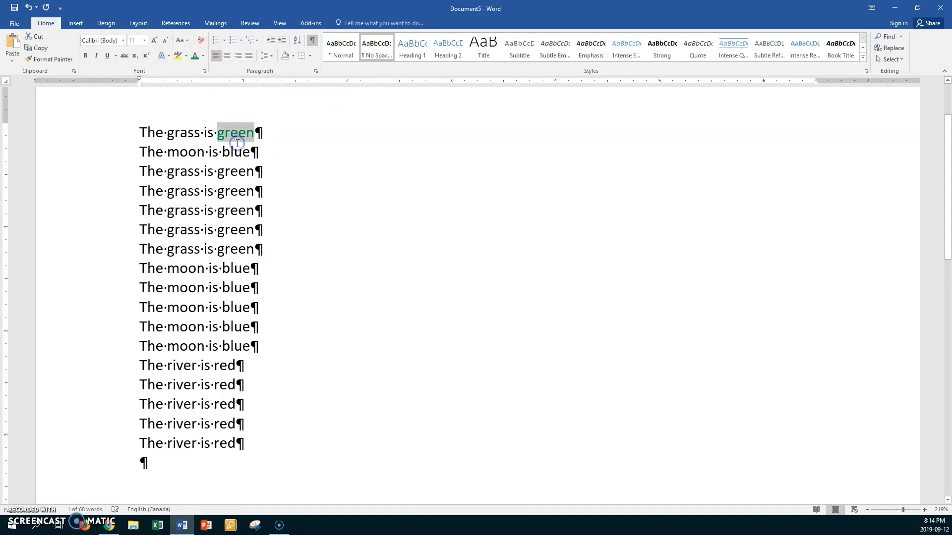
pyautogui.click(86, 56)
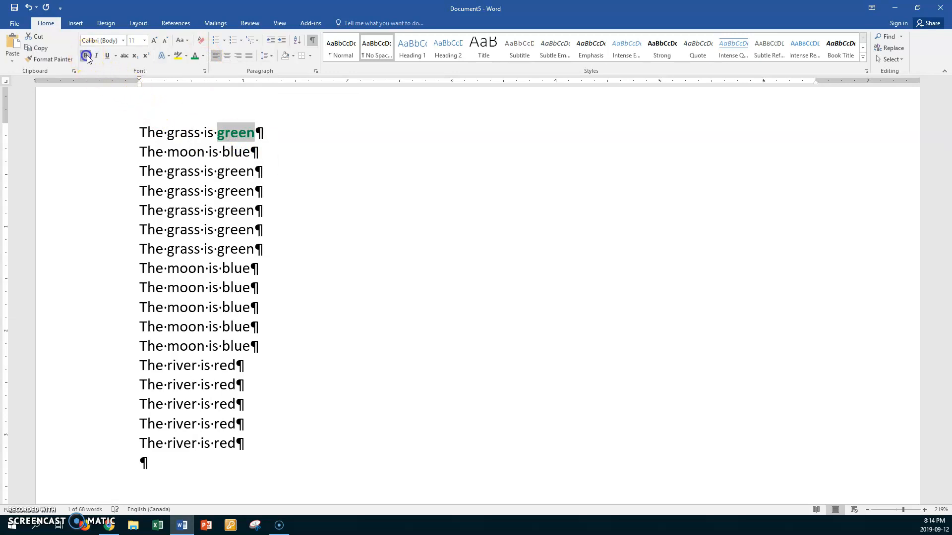
pyautogui.click(97, 55)
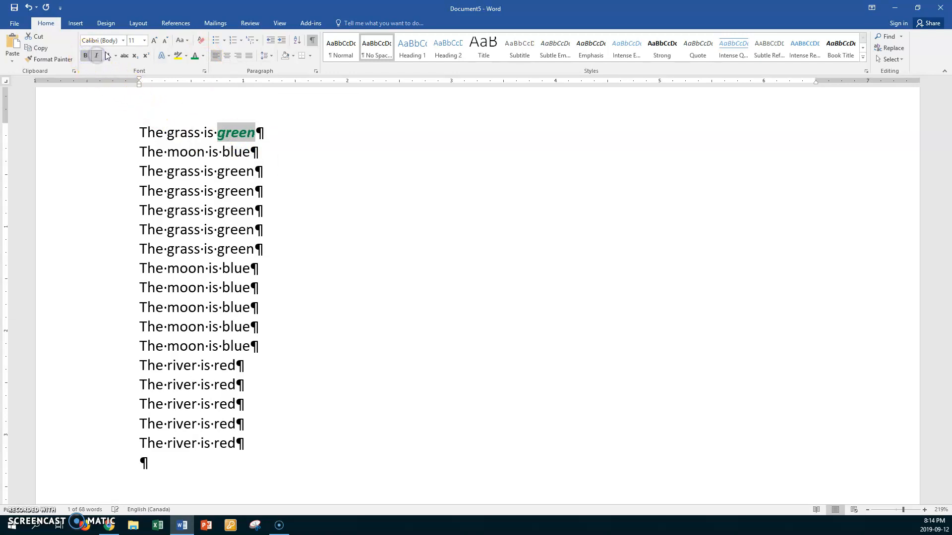
pyautogui.click(144, 41)
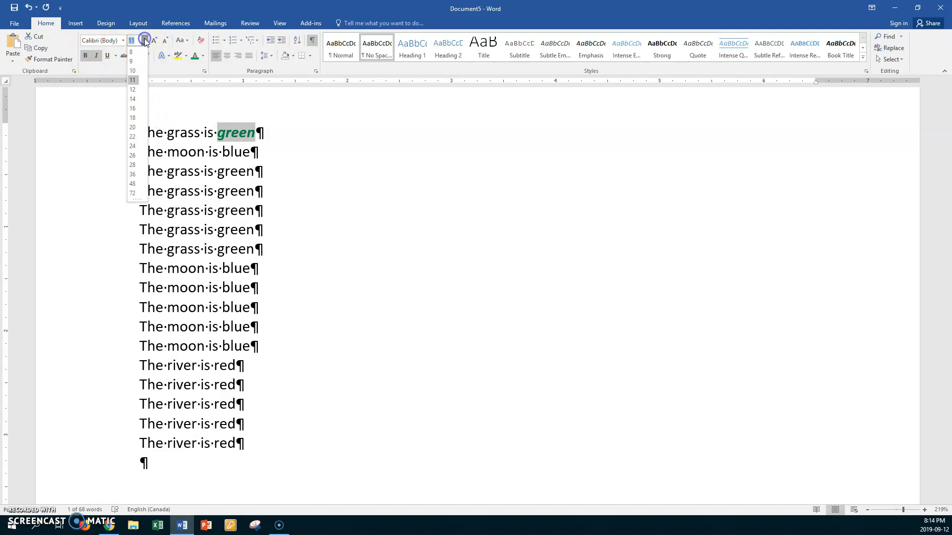
pyautogui.click(133, 99)
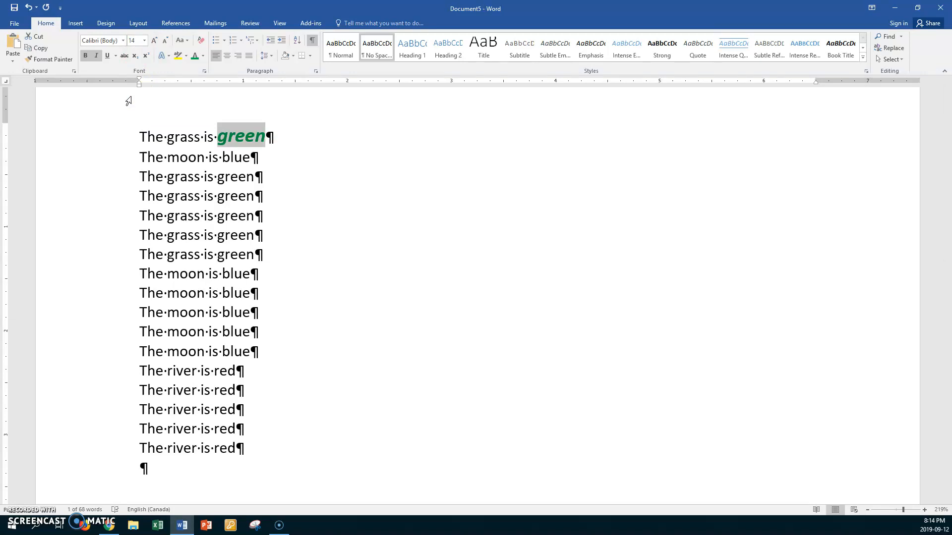
# Step: Copy the first line's "green" formatting with a repeating Format Painter and apply it to "moon" in line two, "The" in line three and "green" in line five
pyautogui.click(54, 59)
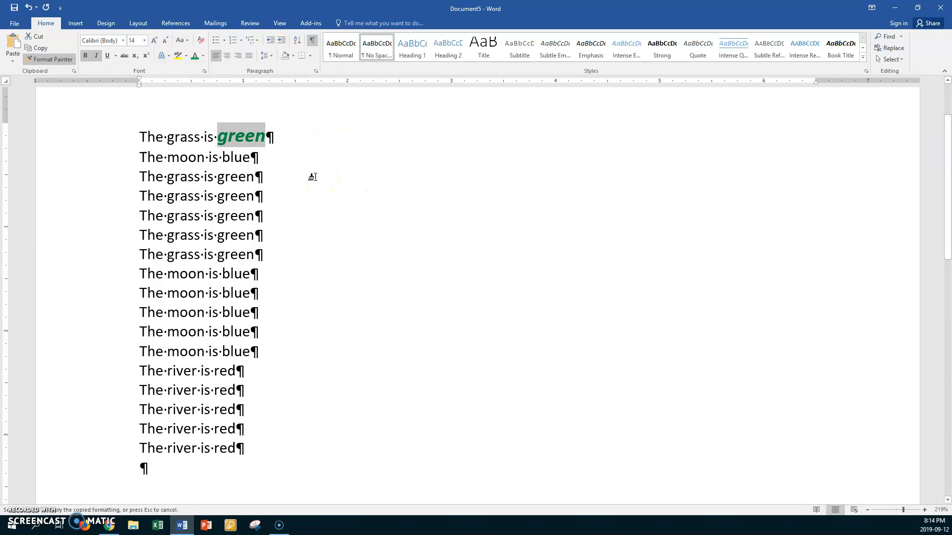
pyautogui.click(297, 170)
pyautogui.click(186, 156)
pyautogui.click(144, 184)
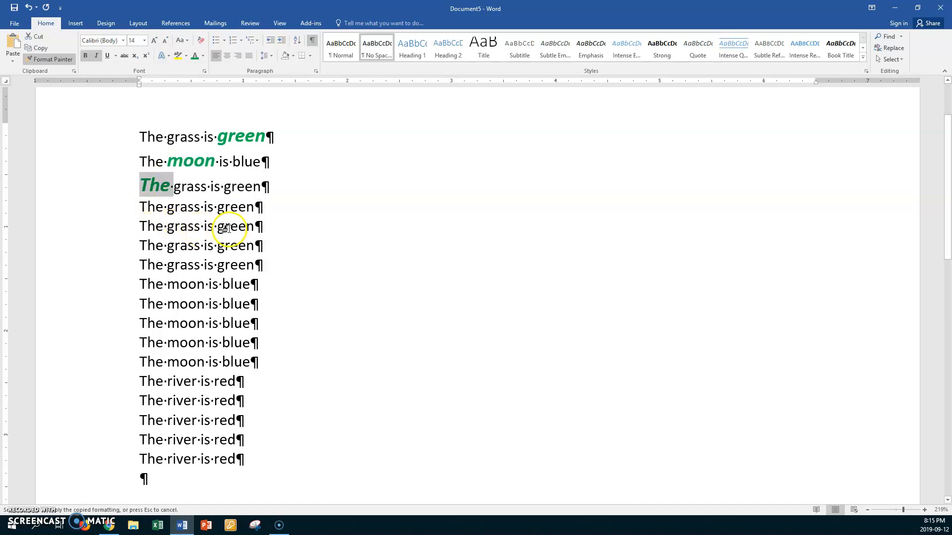
pyautogui.click(243, 226)
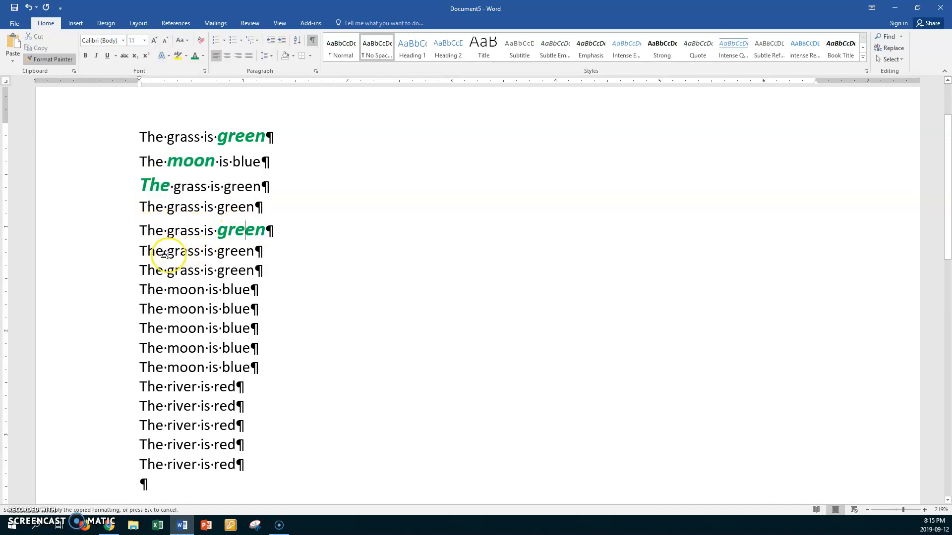
# Step: Paint the green formatting onto "grass is" in line six, all of line seven and "moon" in line ten, and turn Format Painter off
pyautogui.moveTo(167, 251); pyautogui.dragTo(221, 254)
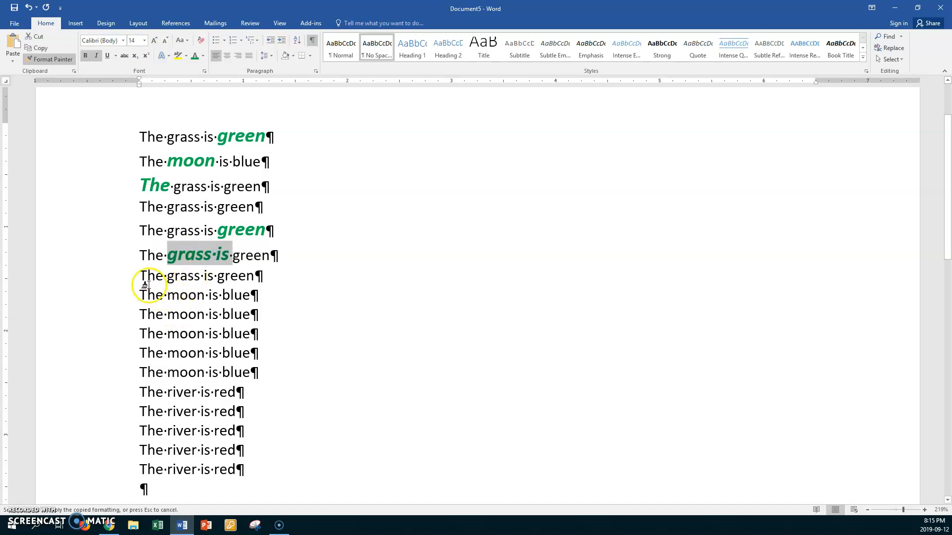
pyautogui.moveTo(141, 273); pyautogui.dragTo(253, 275)
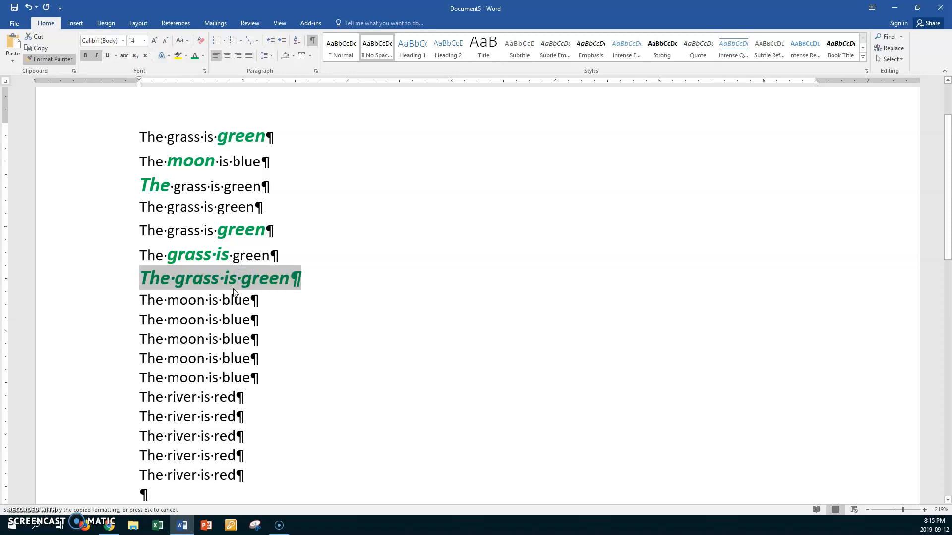
pyautogui.click(184, 342)
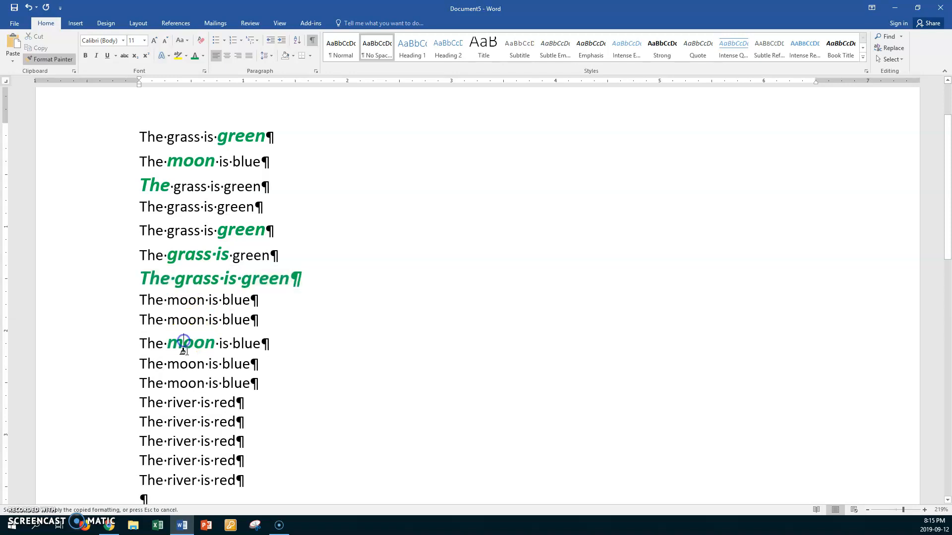
pyautogui.click(205, 264)
pyautogui.click(52, 60)
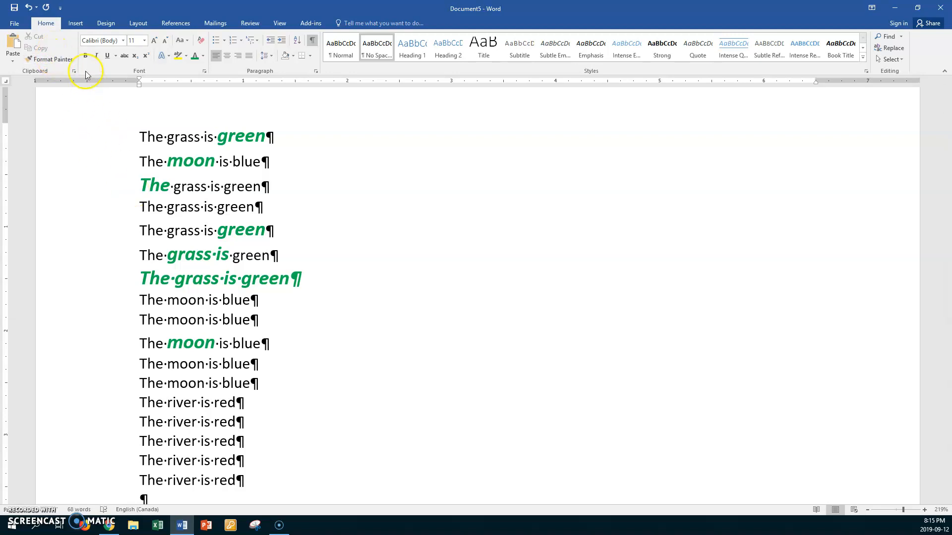
pyautogui.click(115, 249)
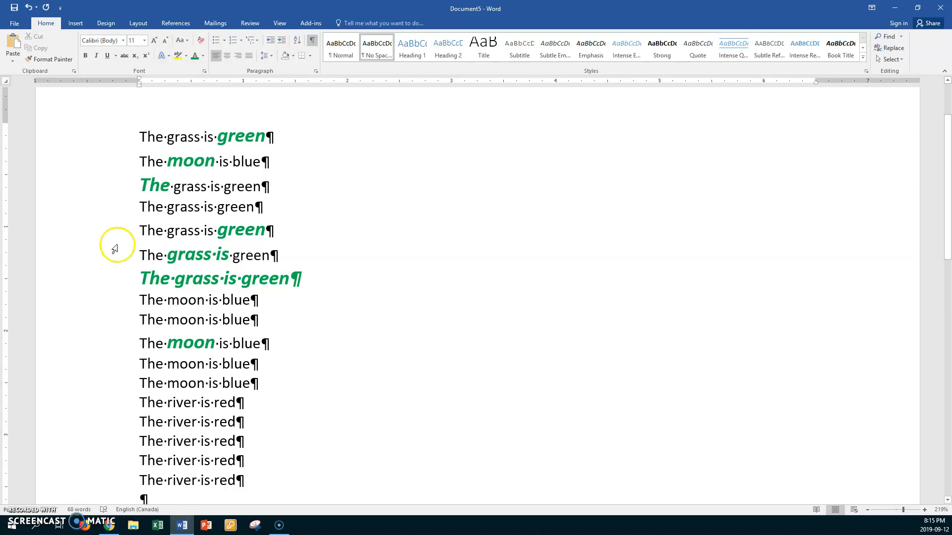
# Step: Format the word "blue" in the second line with a blue font color, bold, italic and size 16
pyautogui.doubleClick(247, 161)
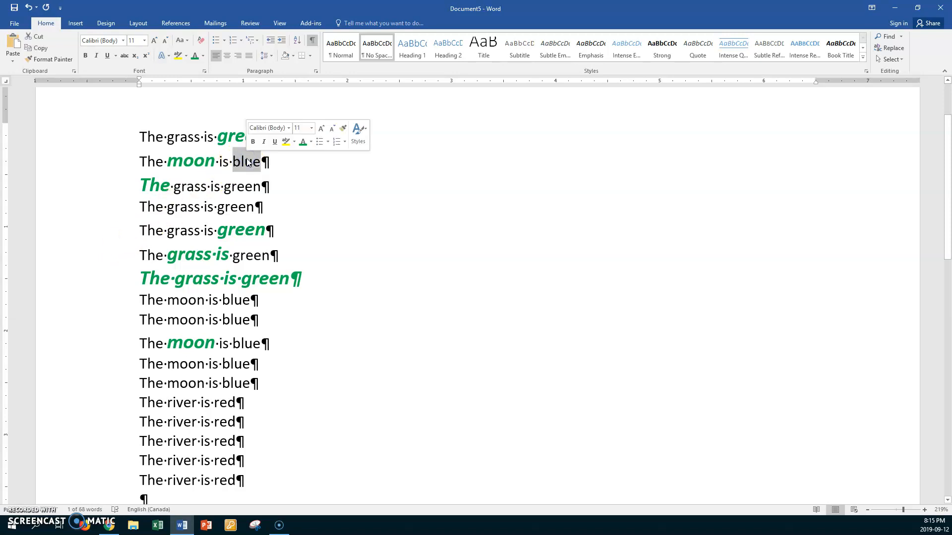
pyautogui.click(203, 56)
pyautogui.click(246, 154)
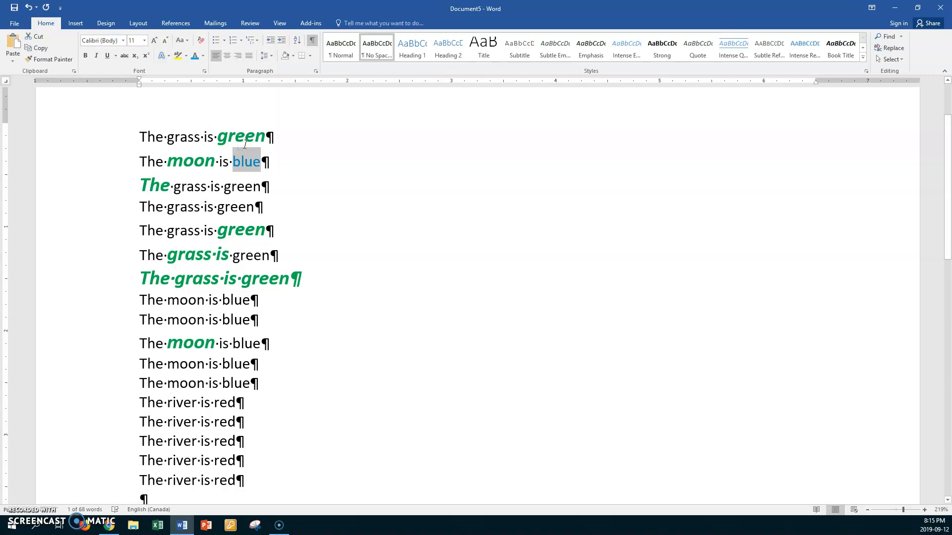
pyautogui.click(86, 56)
pyautogui.click(95, 56)
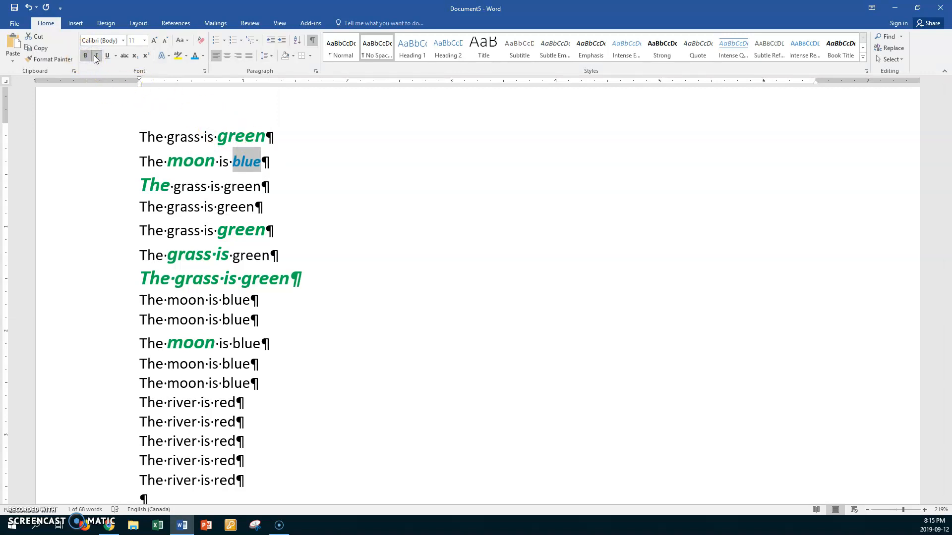
pyautogui.click(145, 40)
pyautogui.click(145, 42)
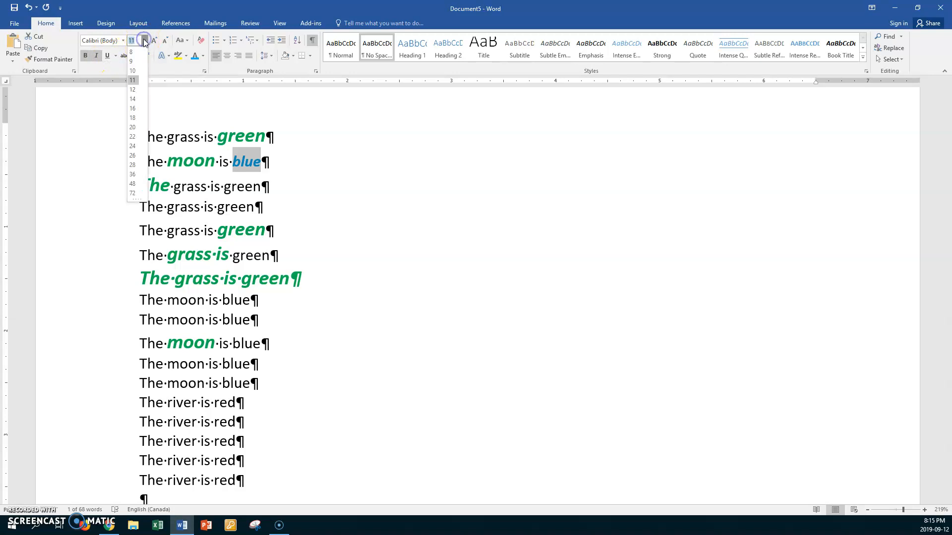
pyautogui.click(133, 109)
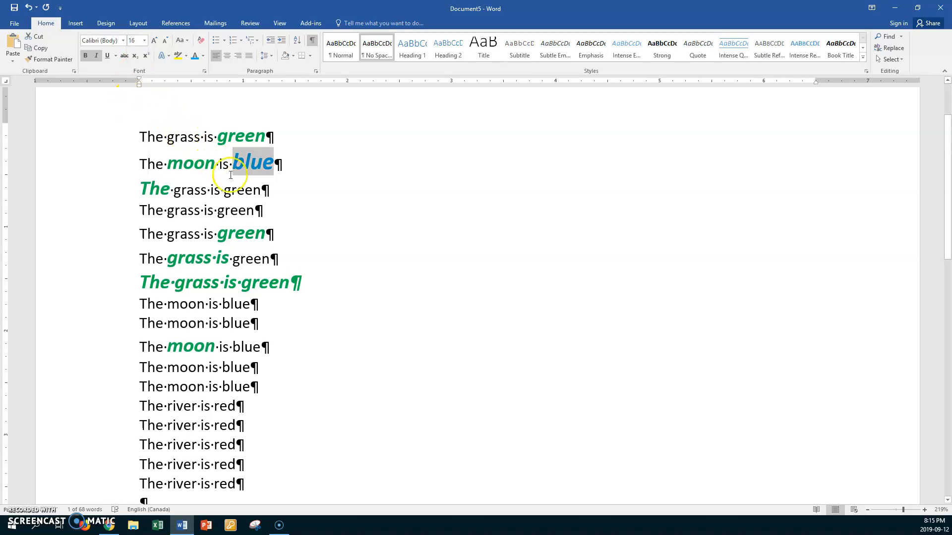
# Step: Copy the formatting of "blue" with a repeating Format Painter and apply it to "grass" in line one and to "grass" and "green" in line four
pyautogui.click(58, 61)
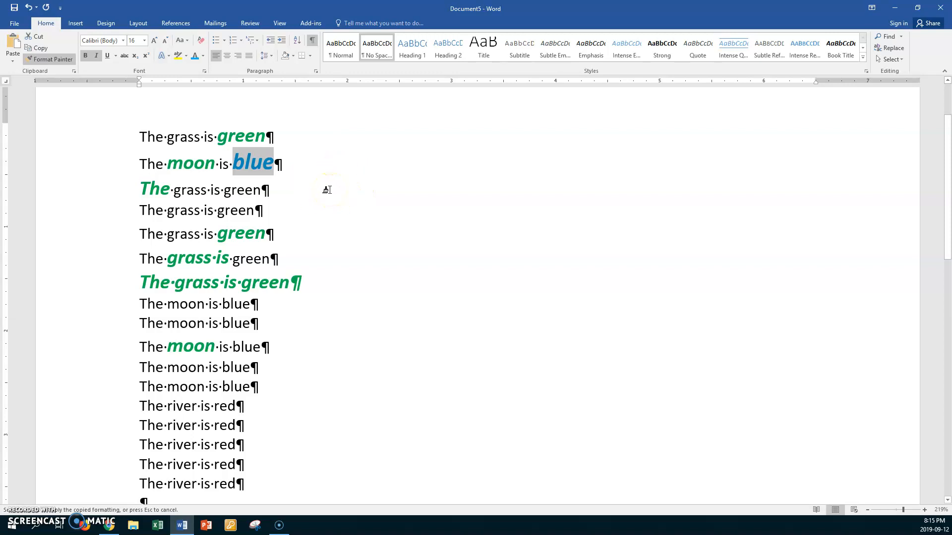
pyautogui.click(187, 137)
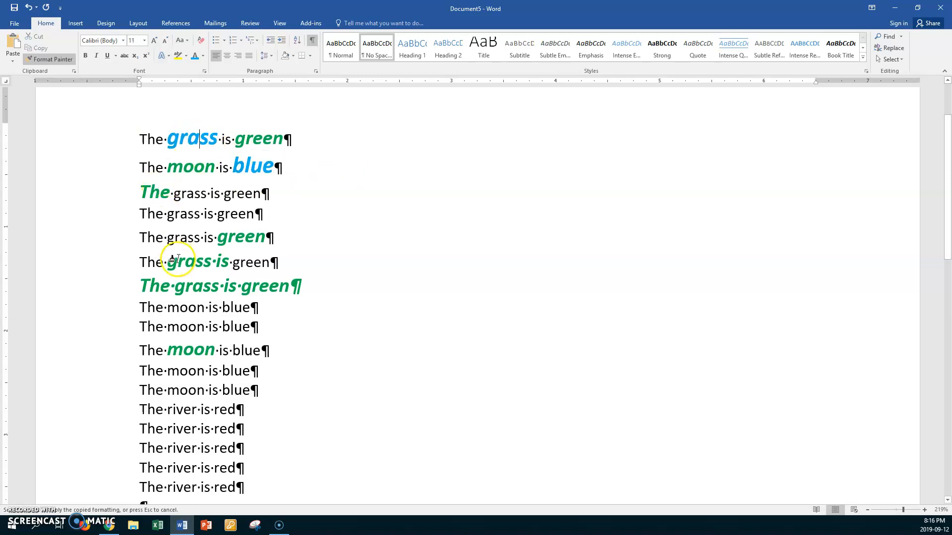
pyautogui.click(187, 214)
pyautogui.click(252, 221)
# Step: Paint the blue formatting onto "moon is" in line eight, all of line nine and "moon is" in line eleven, and turn Format Painter off
pyautogui.moveTo(169, 318); pyautogui.dragTo(222, 318)
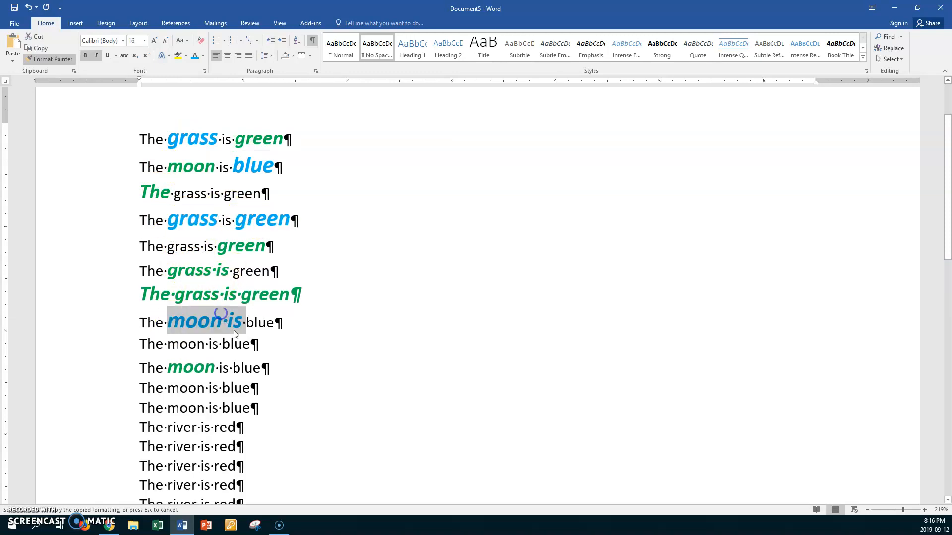
pyautogui.click(130, 345)
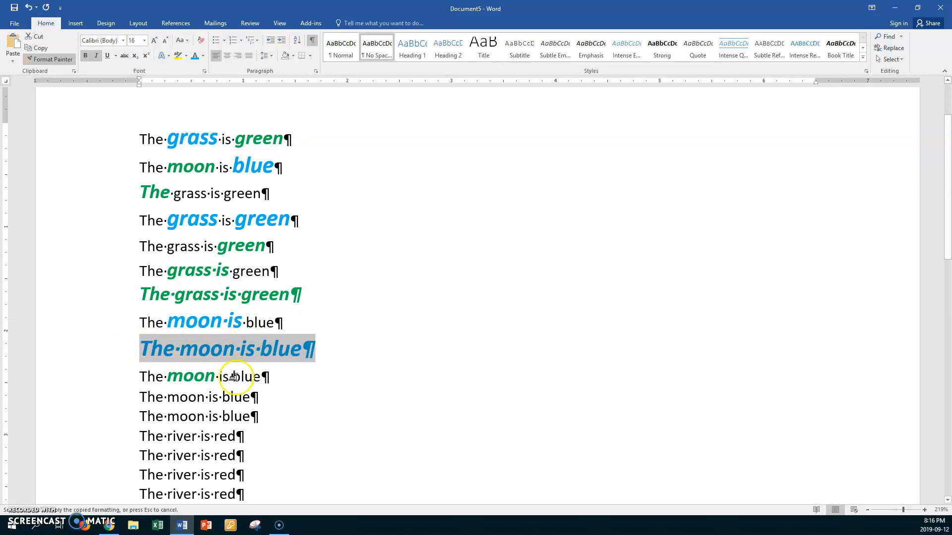
pyautogui.moveTo(167, 398); pyautogui.dragTo(220, 394)
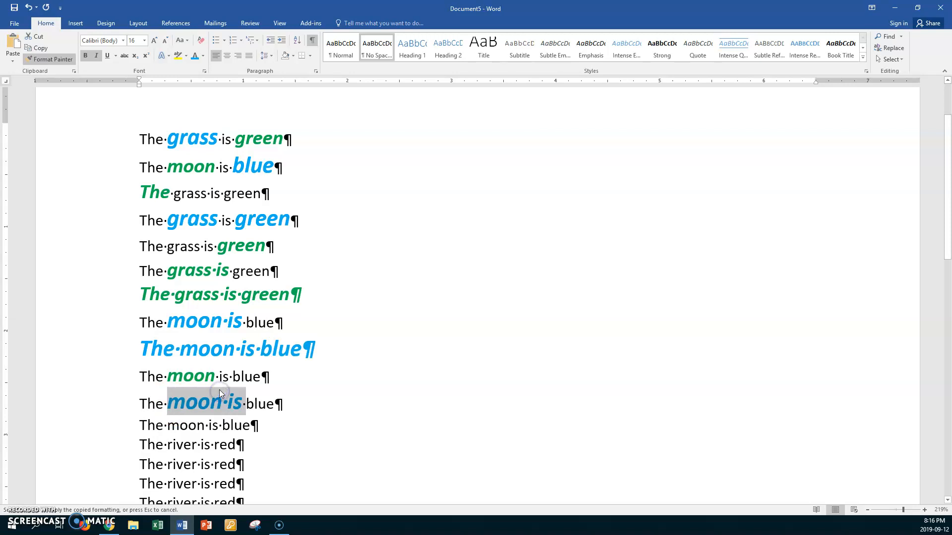
pyautogui.scroll(-1, 219, 390)
pyautogui.scroll(2, 217, 386)
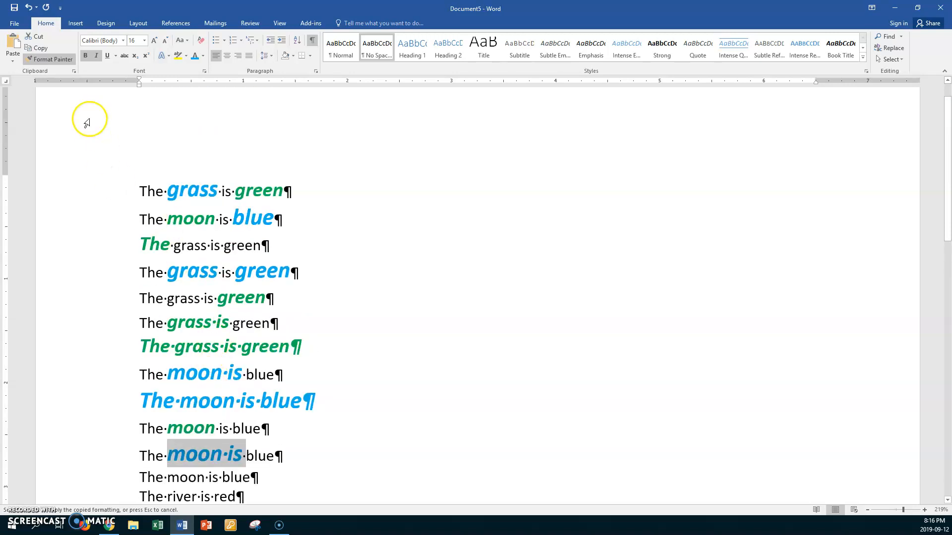
pyautogui.click(61, 59)
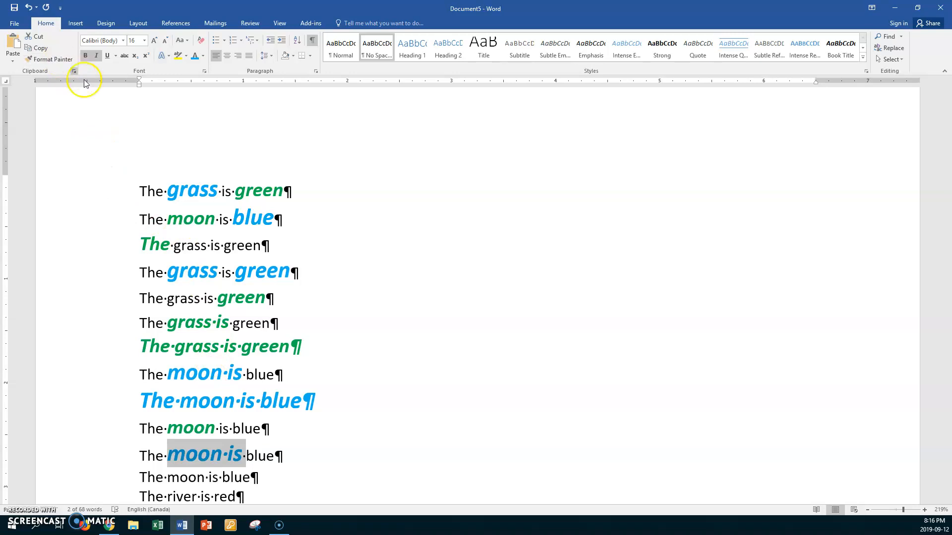
# Step: Format the word "red" in the first "The river is red" line with a red font color, size 18, bold and italic
pyautogui.scroll(-3, 280, 219)
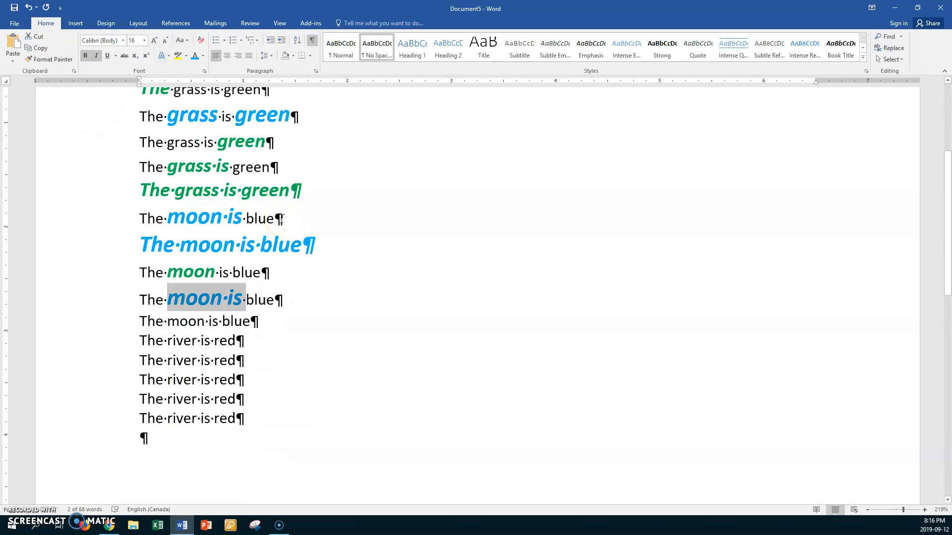
pyautogui.doubleClick(225, 341)
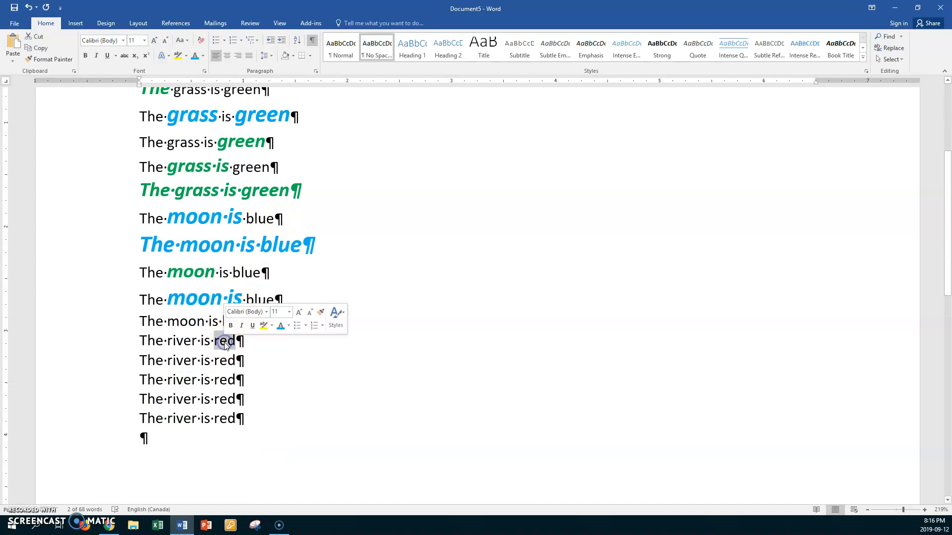
pyautogui.click(203, 56)
pyautogui.click(202, 145)
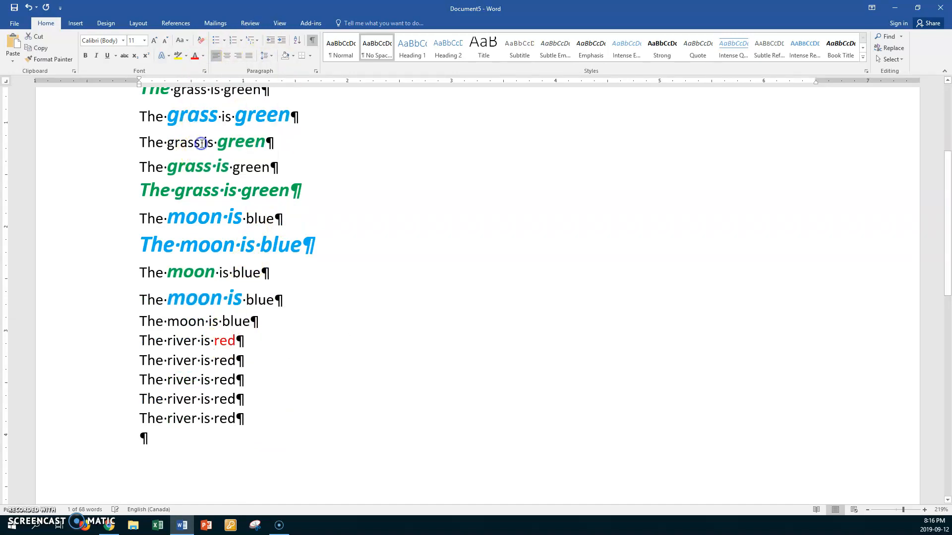
pyautogui.click(147, 41)
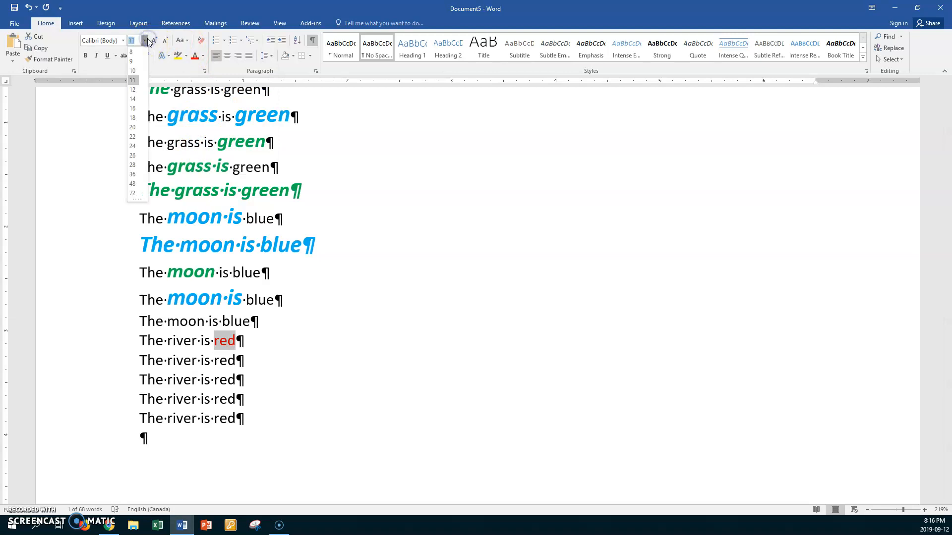
pyautogui.click(132, 118)
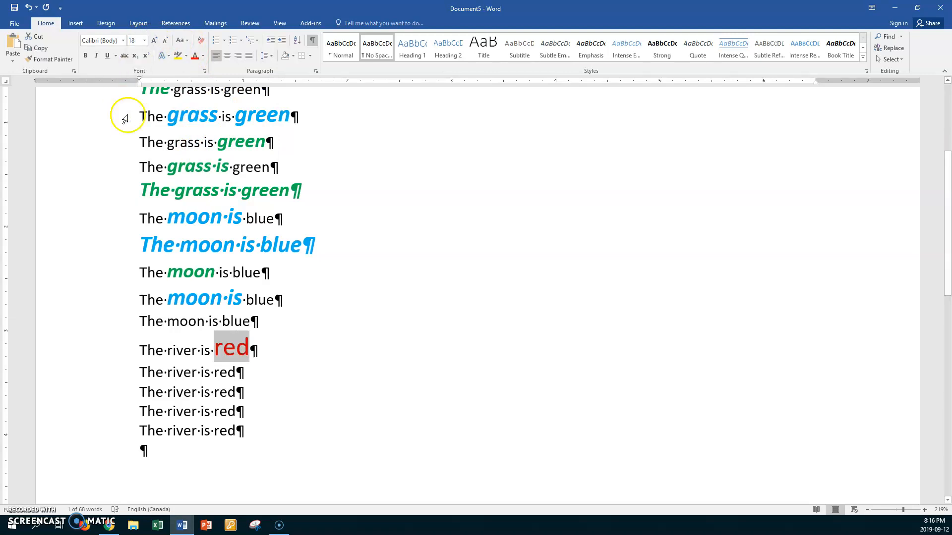
pyautogui.click(85, 56)
pyautogui.click(97, 56)
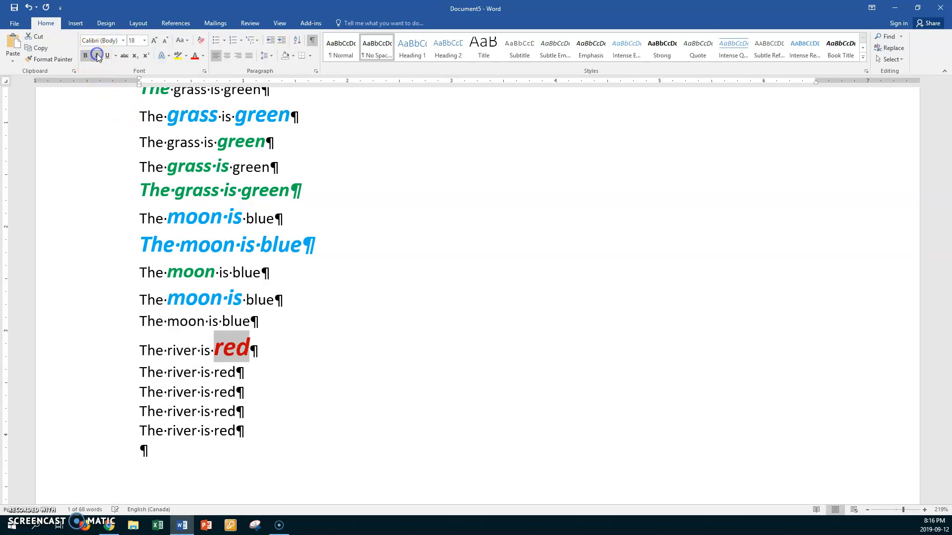
# Step: Copy the formatting of "red" with a repeating Format Painter and apply it to "river" beside it, "river is" in the third river line and the whole fourth one
pyautogui.click(63, 62)
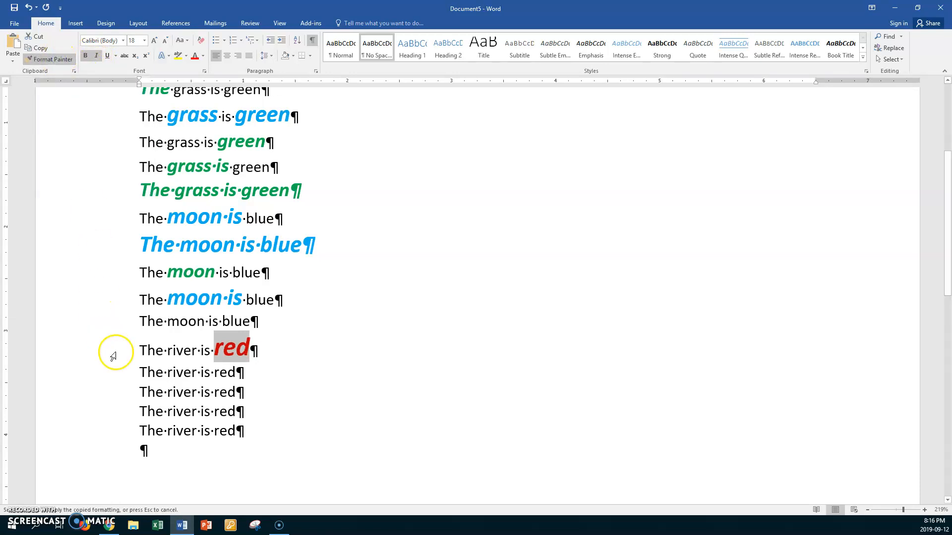
pyautogui.click(168, 352)
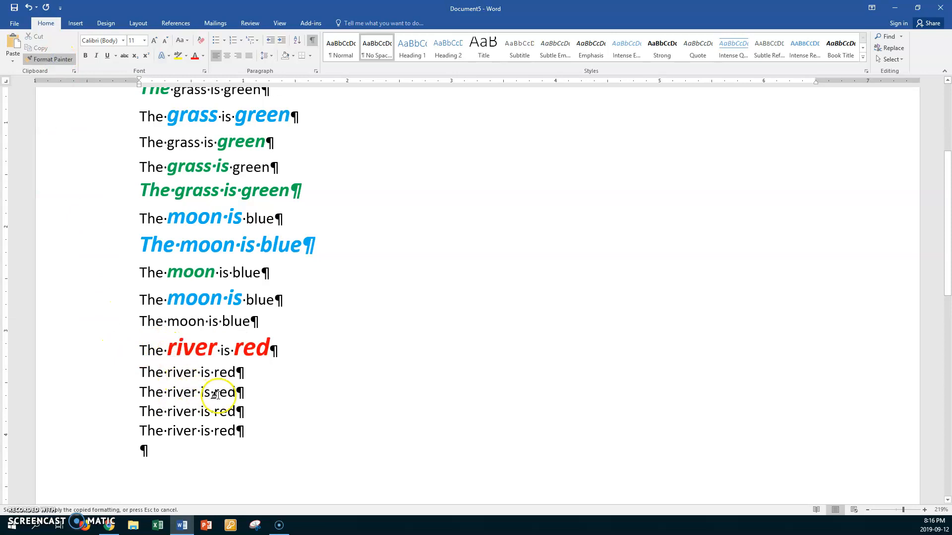
pyautogui.moveTo(166, 392); pyautogui.dragTo(214, 393)
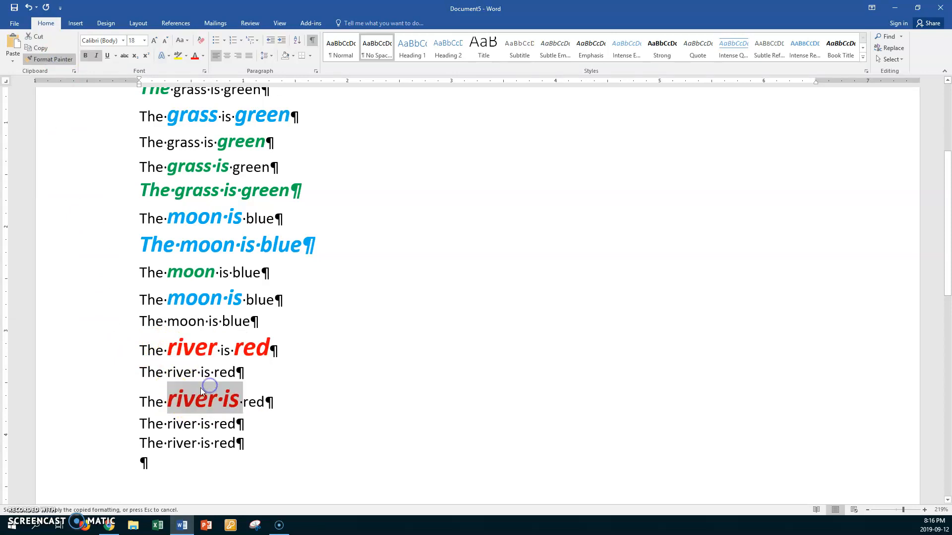
pyautogui.click(123, 430)
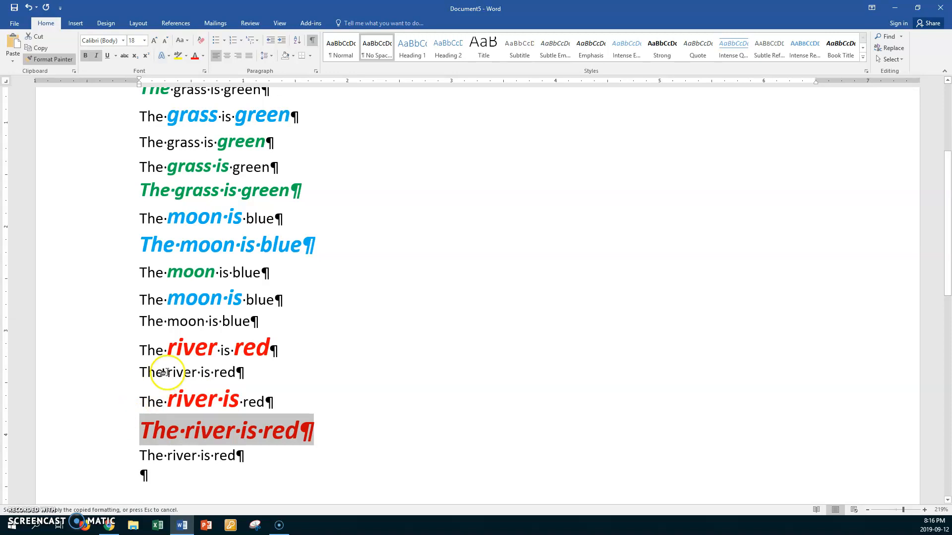
# Step: Paint the red formatting onto "moon" in the all-blue line, "grass" in the all-green line and "grass is" in the fifth line
pyautogui.click(221, 246)
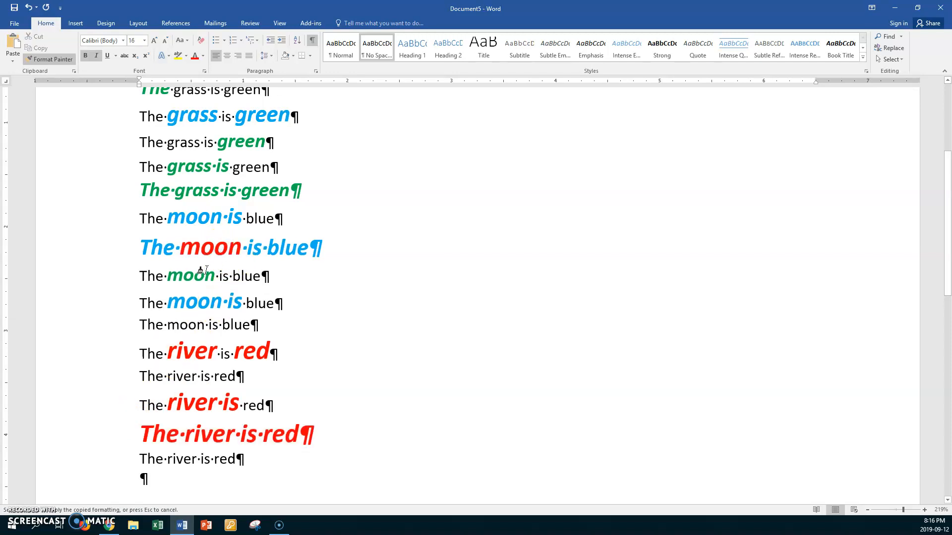
pyautogui.click(207, 191)
pyautogui.click(283, 225)
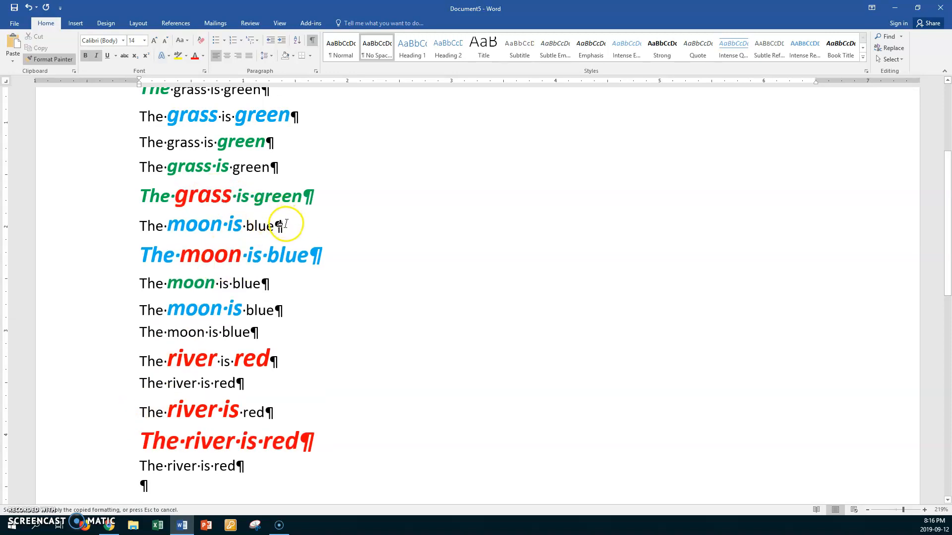
pyautogui.moveTo(167, 144); pyautogui.dragTo(224, 144)
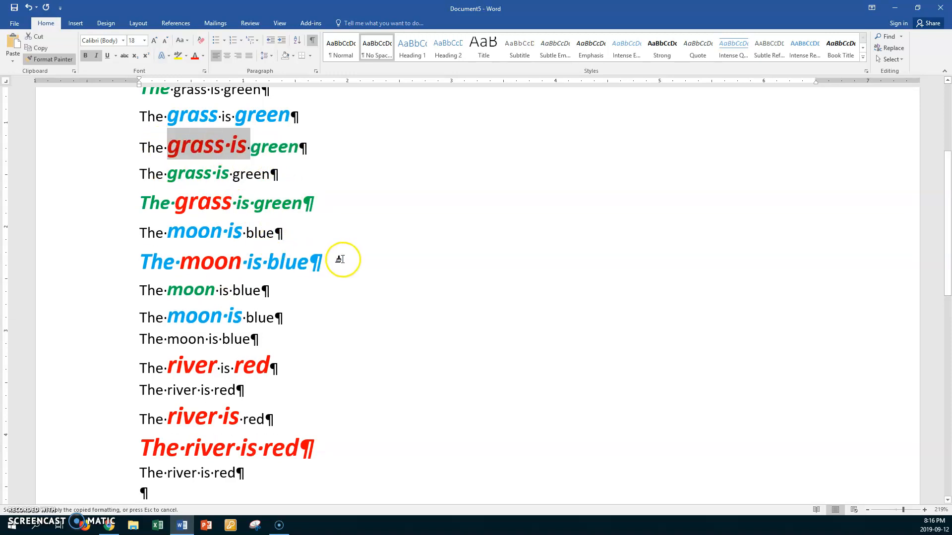
# Step: Paint the red formatting onto "blue" in the eleventh line, "The" in the twelfth line and "river" in the last line
pyautogui.click(263, 314)
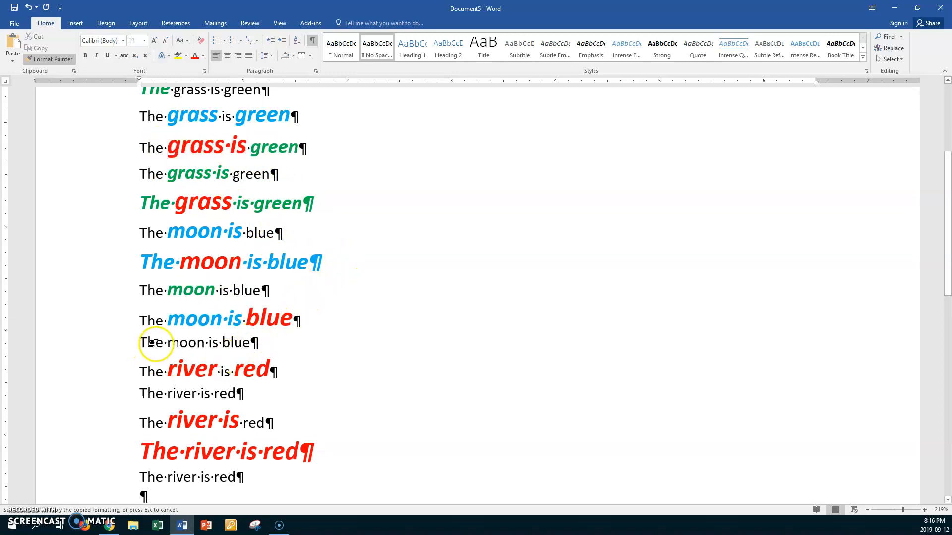
pyautogui.click(154, 343)
pyautogui.click(181, 486)
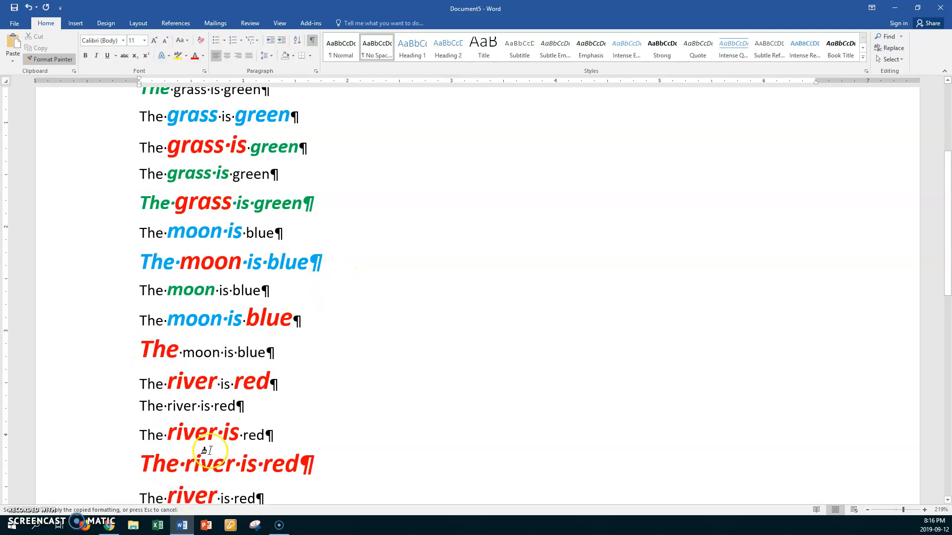
# Step: End the red painting and copy the plain formatting of "green" in the third line onto "blue" in the second line and "green" in the first
pyautogui.click(67, 60)
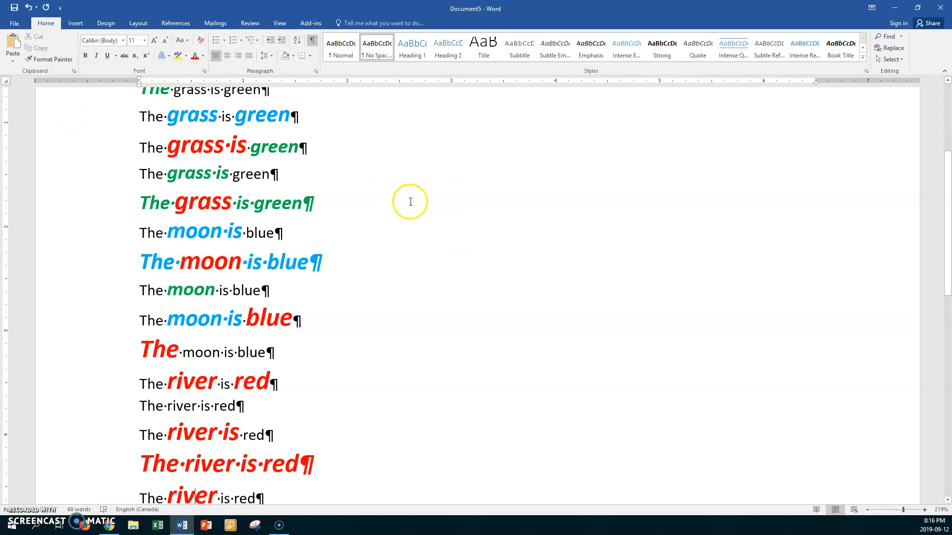
pyautogui.scroll(5, 401, 193)
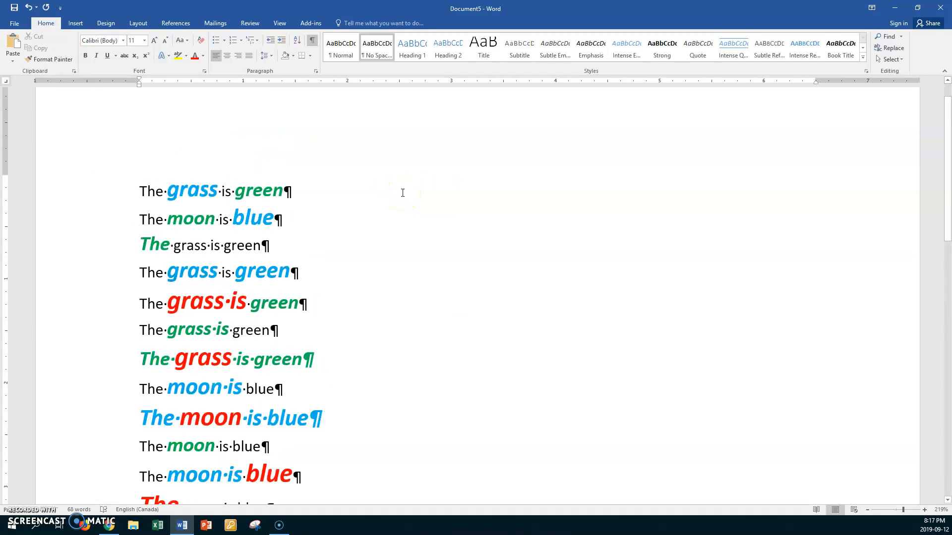
pyautogui.click(244, 244)
pyautogui.click(56, 63)
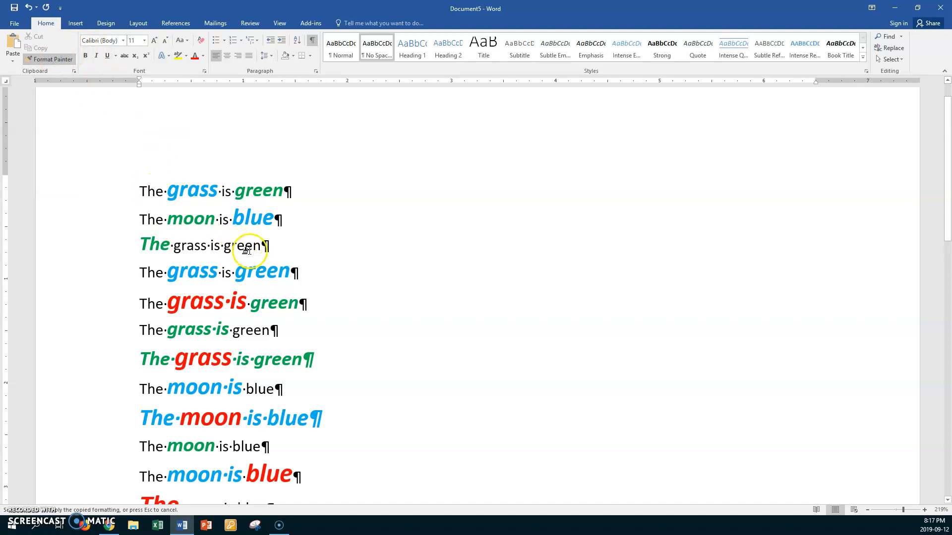
pyautogui.click(247, 223)
pyautogui.click(258, 190)
# Step: Paint the plain formatting onto "grass" in the sixth and fifth lines, "moon is" in the eighth and the whole seventh line, and stop painting
pyautogui.click(195, 326)
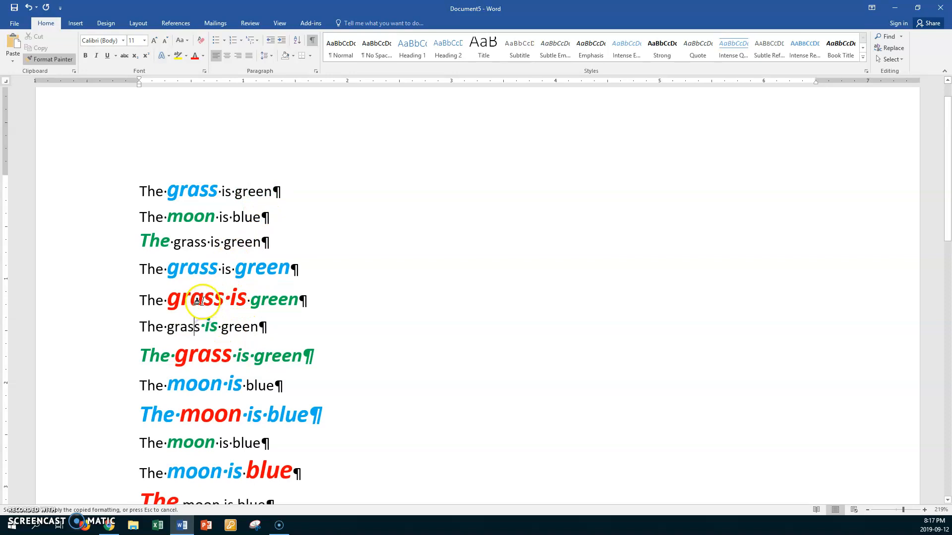
pyautogui.click(197, 300)
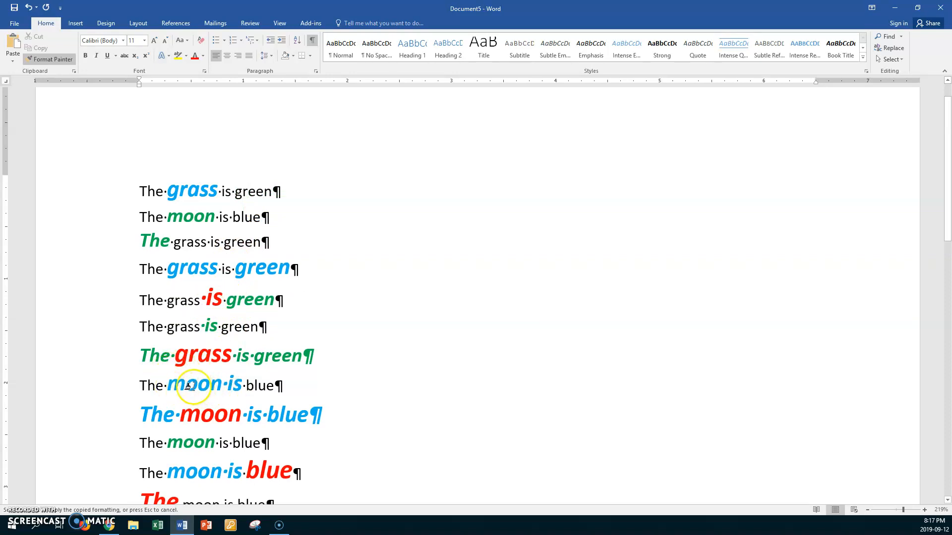
pyautogui.moveTo(159, 385); pyautogui.dragTo(250, 379)
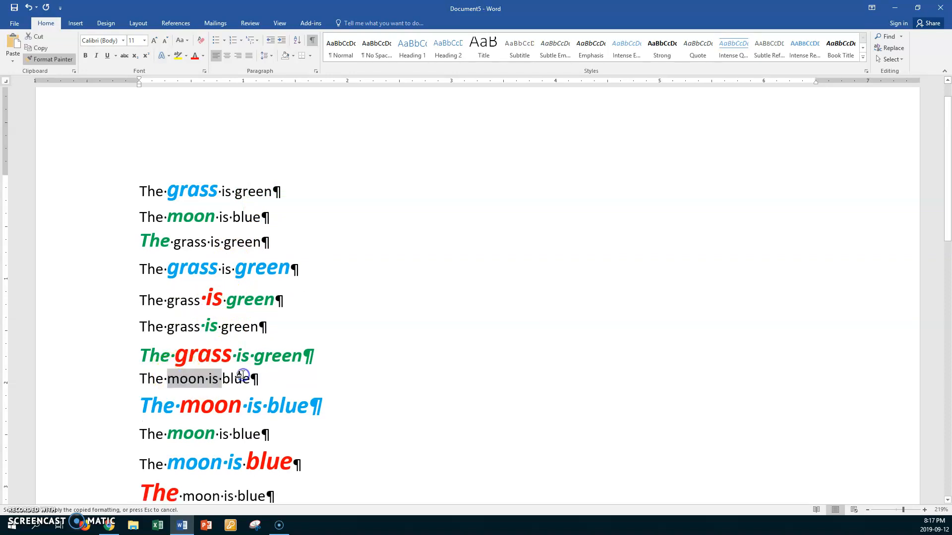
pyautogui.click(130, 356)
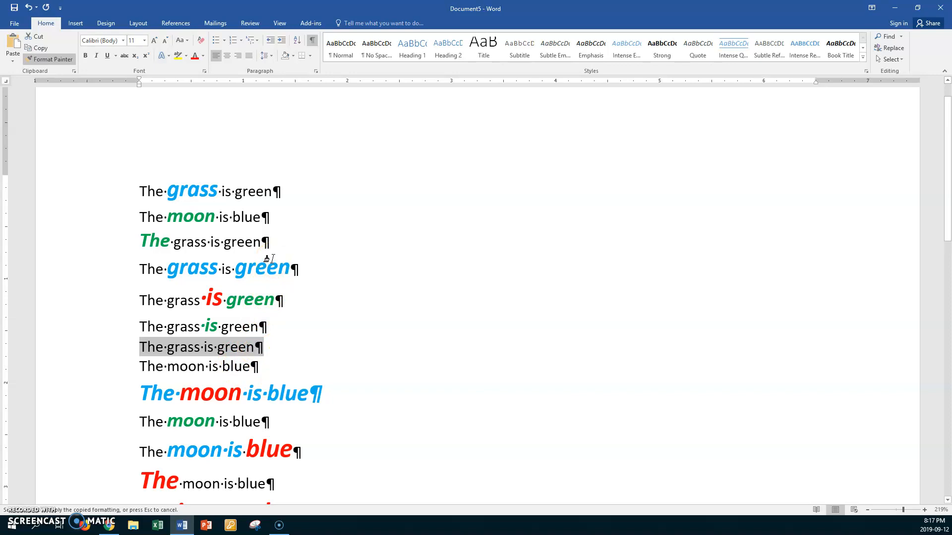
pyautogui.click(49, 58)
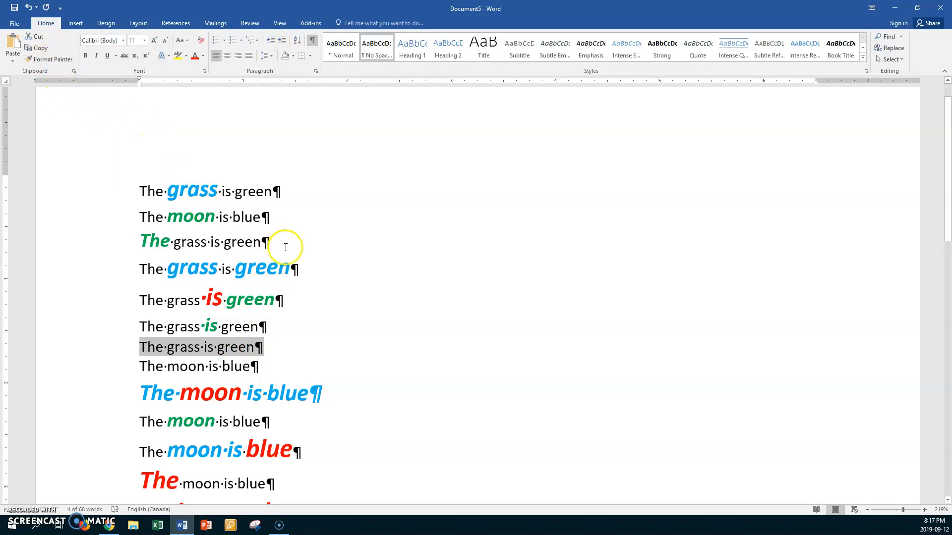
pyautogui.click(232, 239)
# Step: Add the words "River" and "Moon" below the last river line, each on its own line with a blank line between them
pyautogui.scroll(-4, 258, 253)
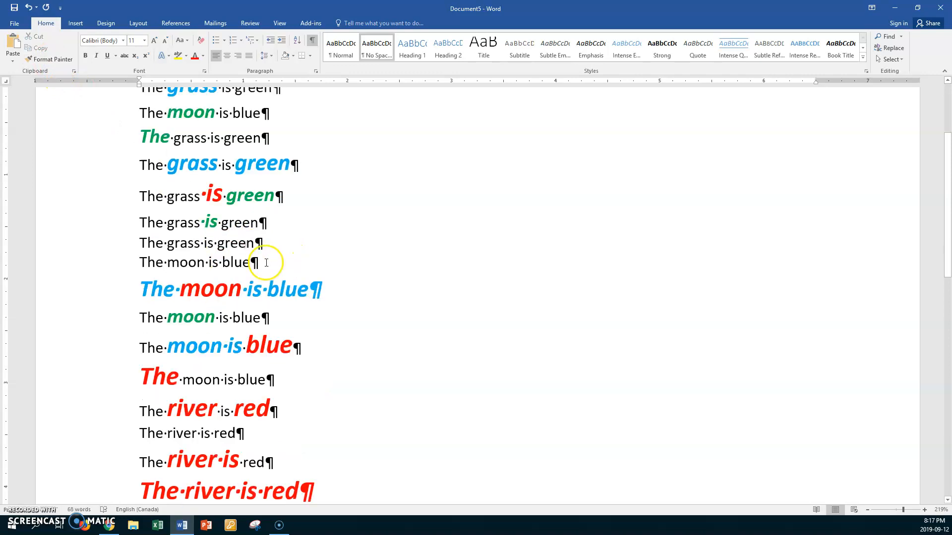
pyautogui.scroll(4, 267, 261)
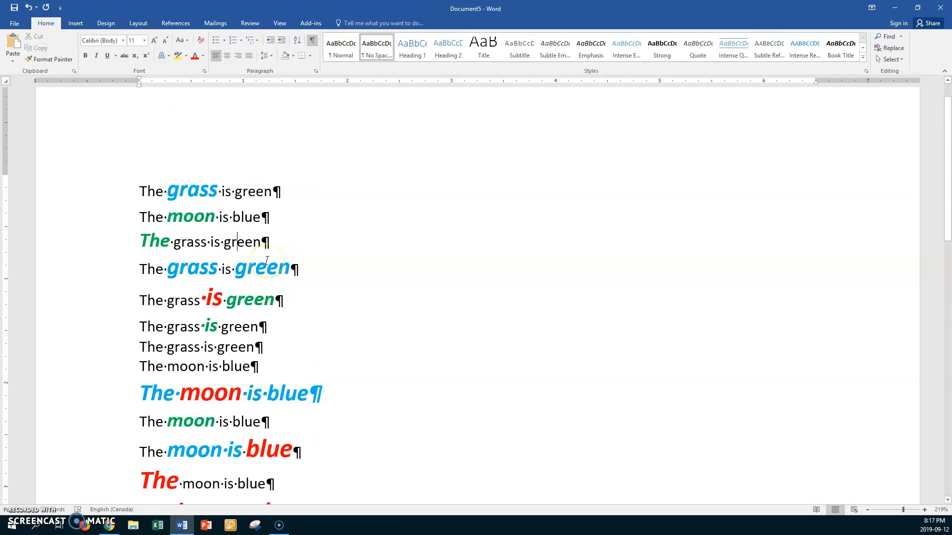
pyautogui.scroll(-3, 267, 262)
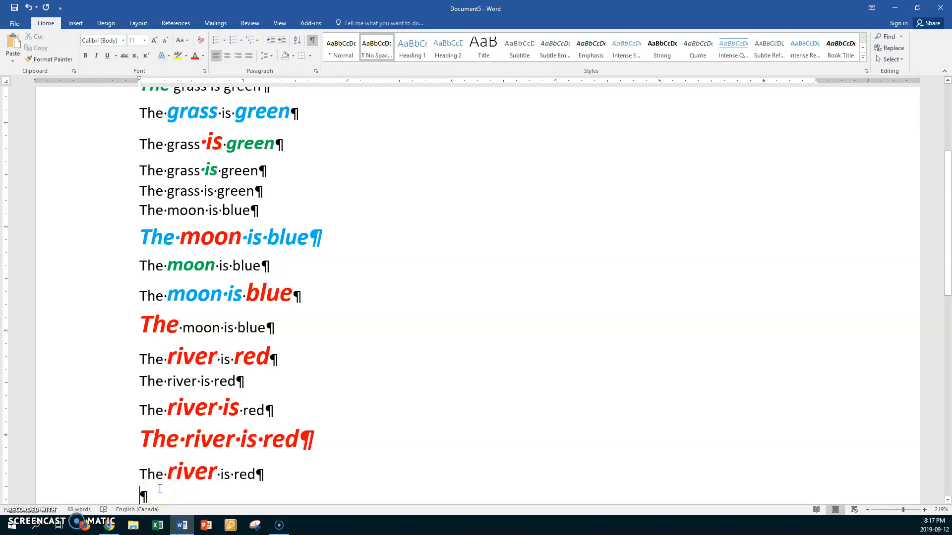
pyautogui.press('Return')
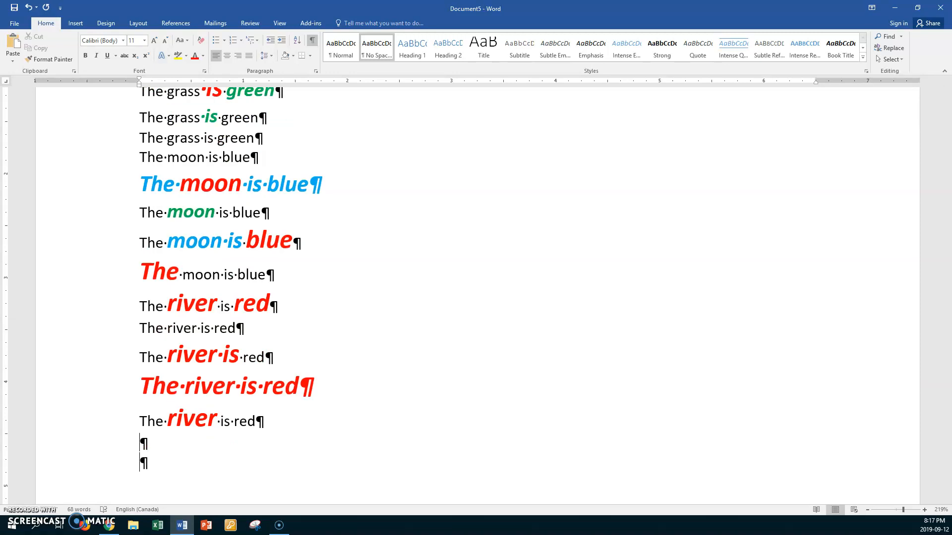
pyautogui.press('Return')
pyautogui.press('Return')
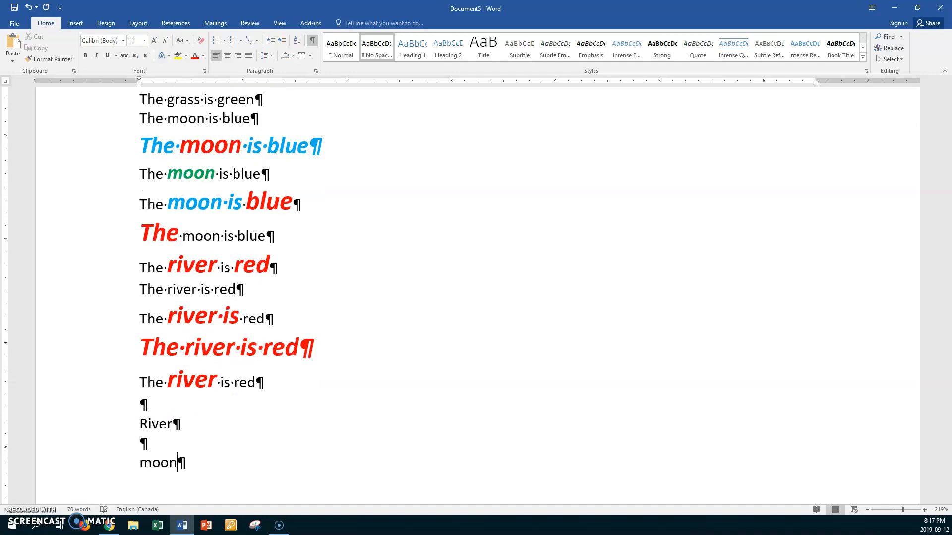
pyautogui.write('moon')
pyautogui.press('Return')
pyautogui.press('Return')
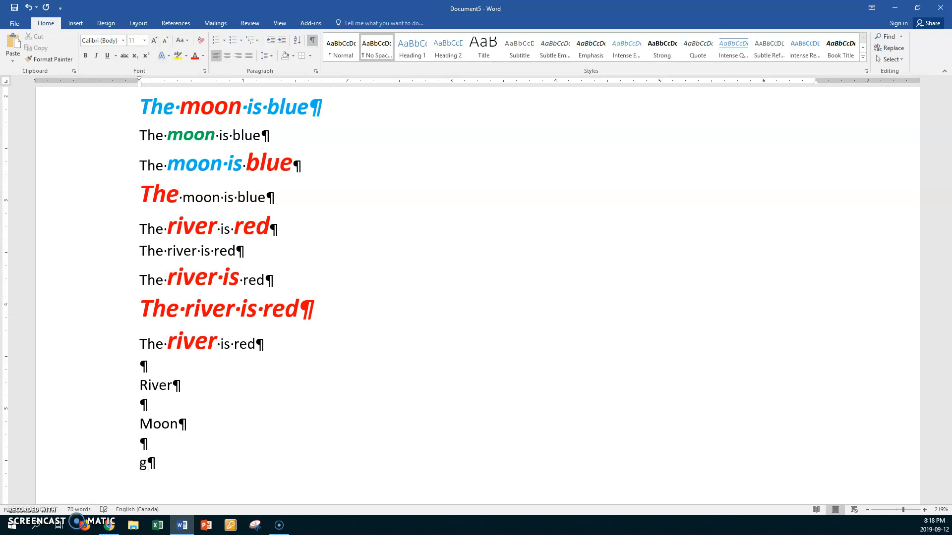
# Step: Add the words "Grass" and "Sun" below "Moon" on separate lines, with a blank line after each
pyautogui.press('Return')
pyautogui.press('Return')
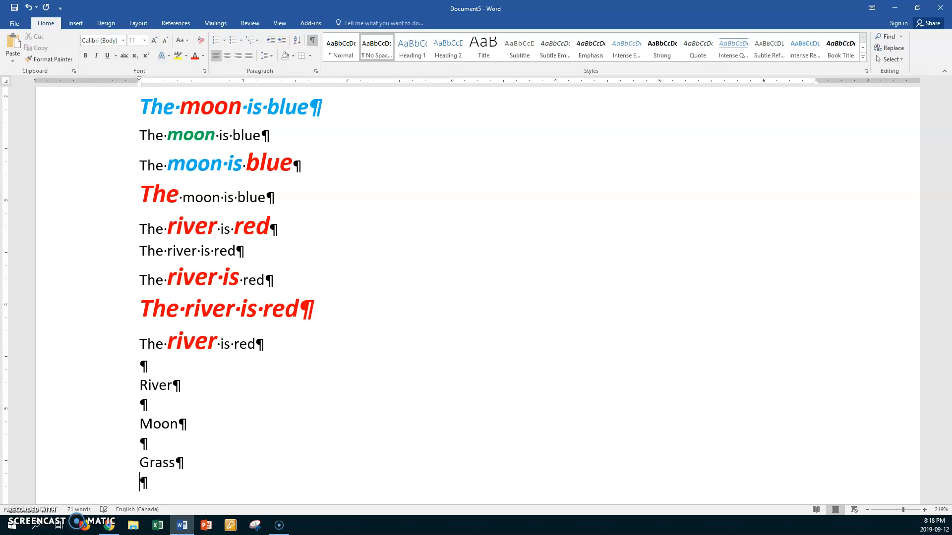
pyautogui.write('n')
pyautogui.press('Return')
pyautogui.press('Return')
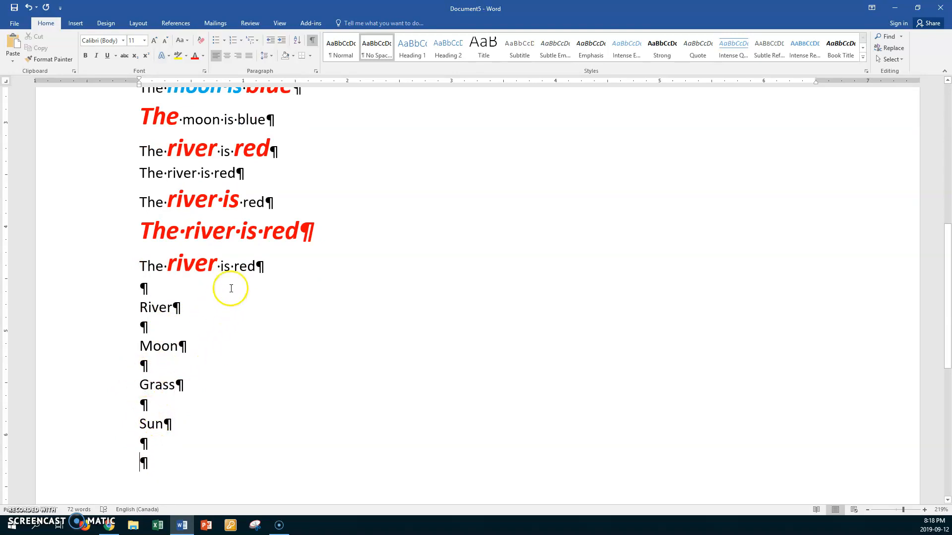
# Step: Copy the red formatting of "river" in the last river line onto the River, Moon, Grass and Sun lines with a repeating Format Painter
pyautogui.click(193, 261)
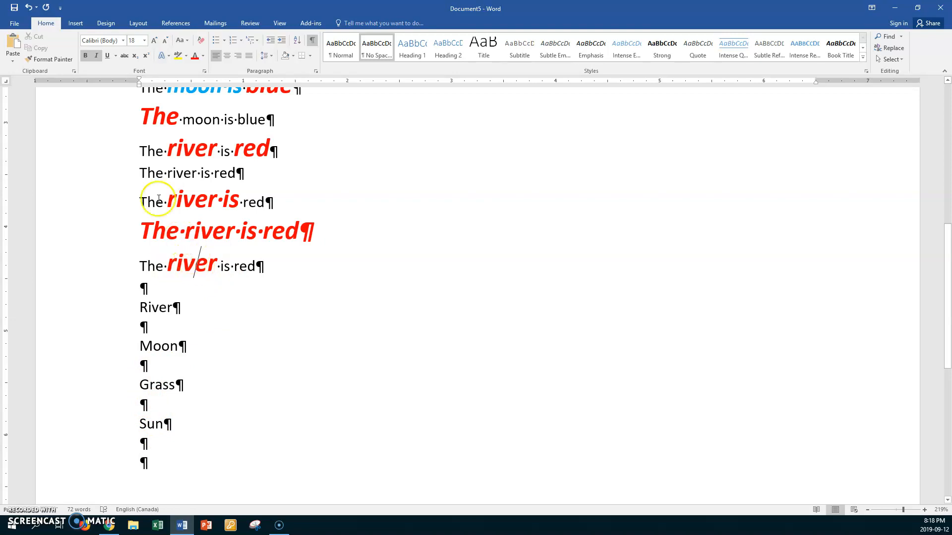
pyautogui.click(52, 59)
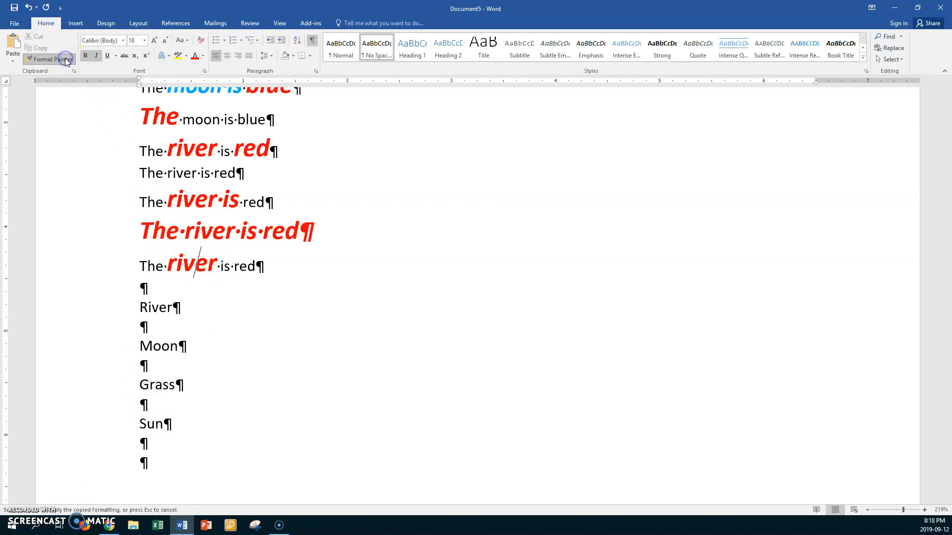
pyautogui.click(115, 308)
pyautogui.click(116, 360)
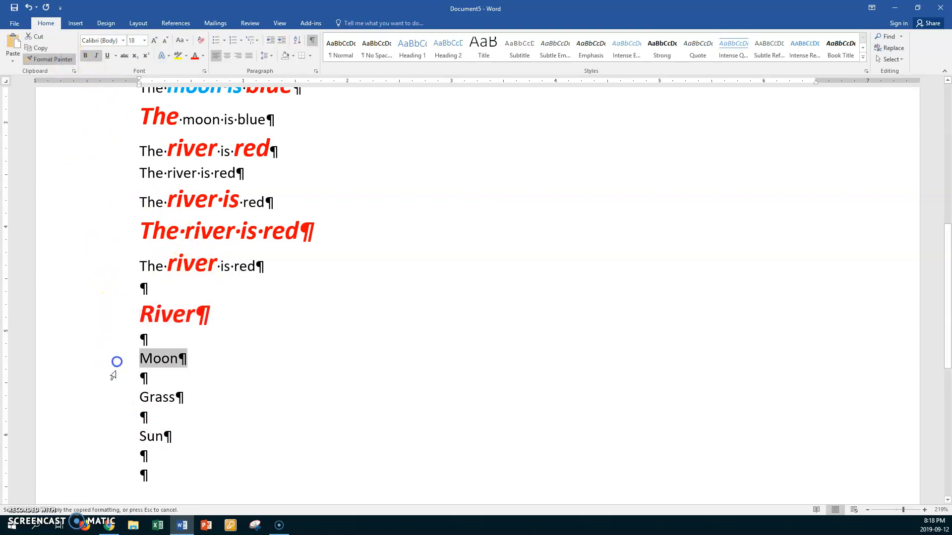
pyautogui.click(118, 416)
pyautogui.click(120, 468)
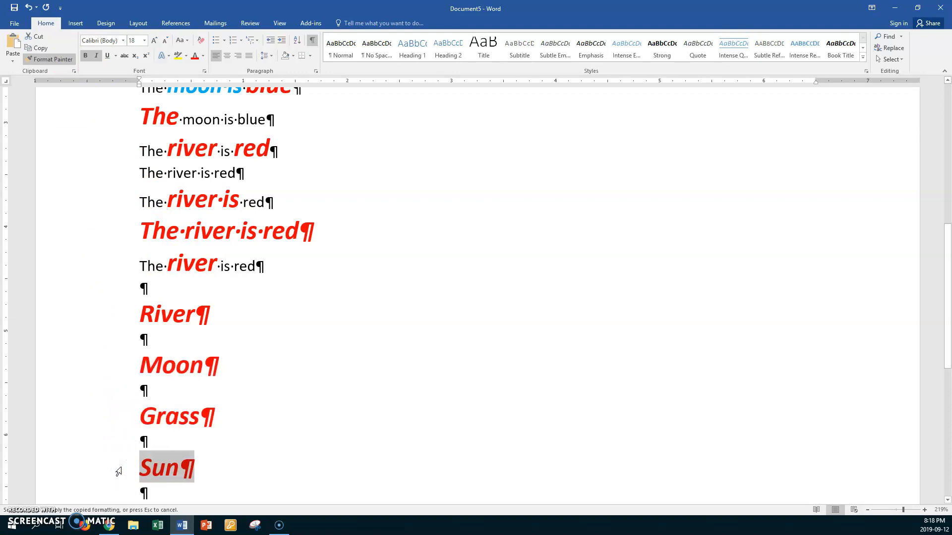
pyautogui.click(52, 59)
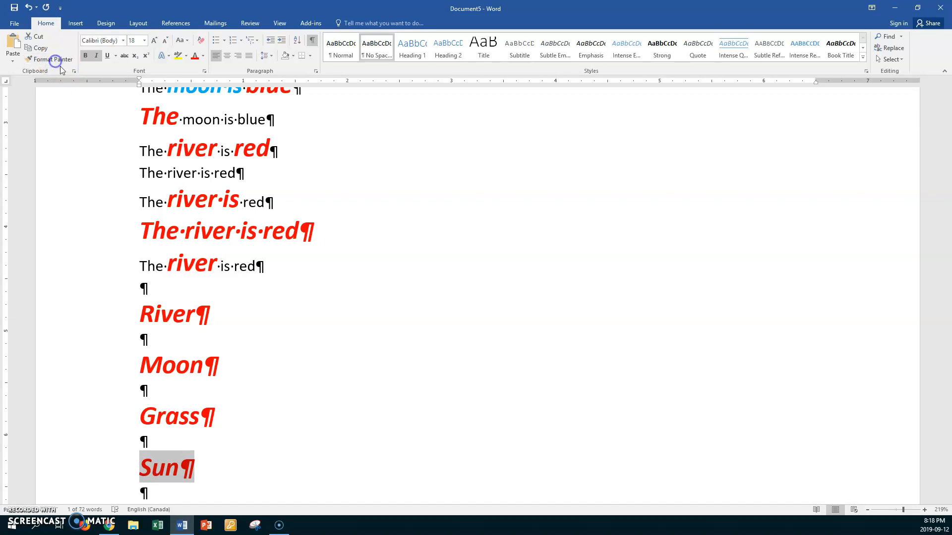
pyautogui.click(246, 327)
pyautogui.scroll(-4, 245, 357)
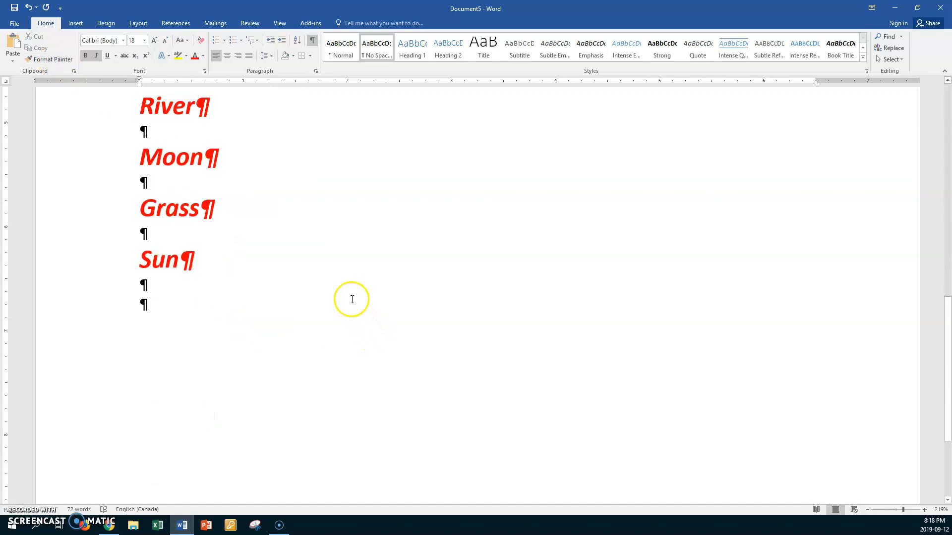
pyautogui.scroll(15, 350, 298)
pyautogui.scroll(-5, 349, 294)
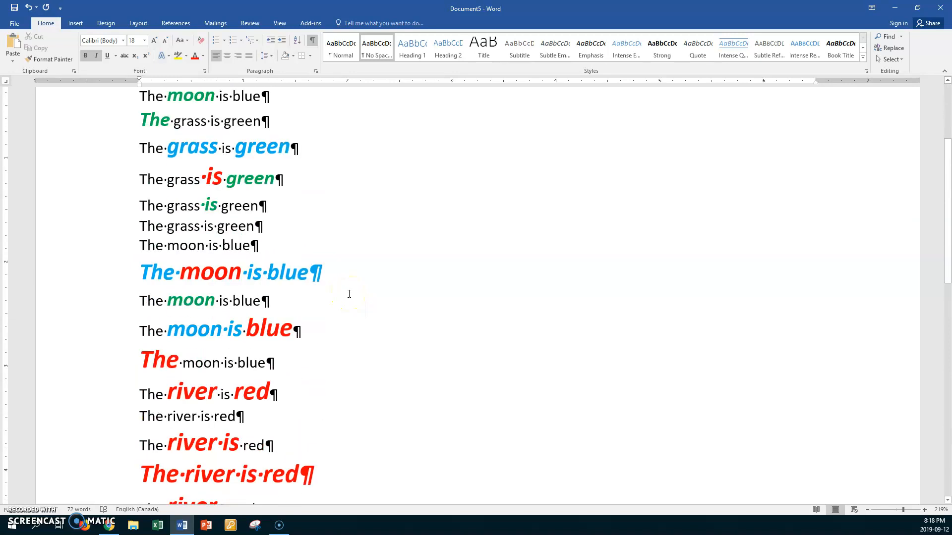
pyautogui.scroll(2, 349, 294)
pyautogui.click(366, 291)
pyautogui.click(62, 60)
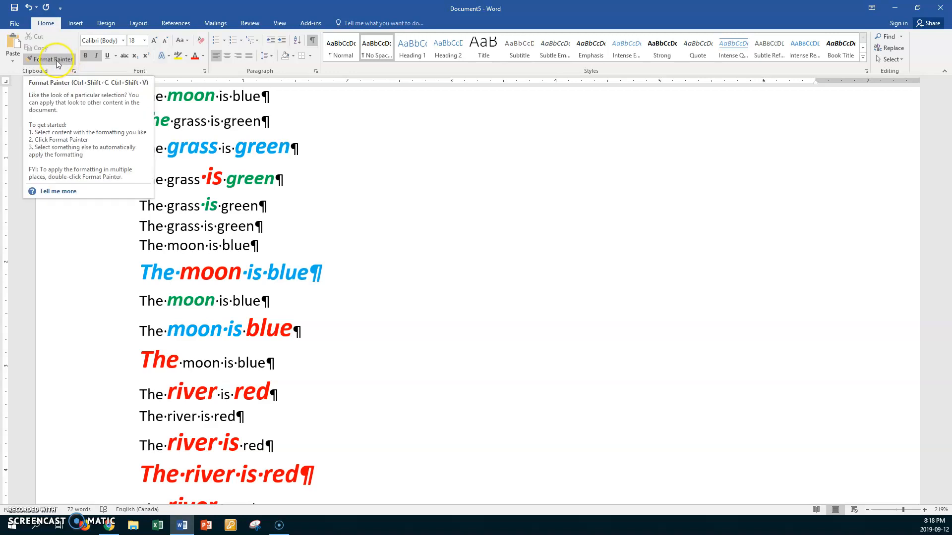
pyautogui.click(357, 233)
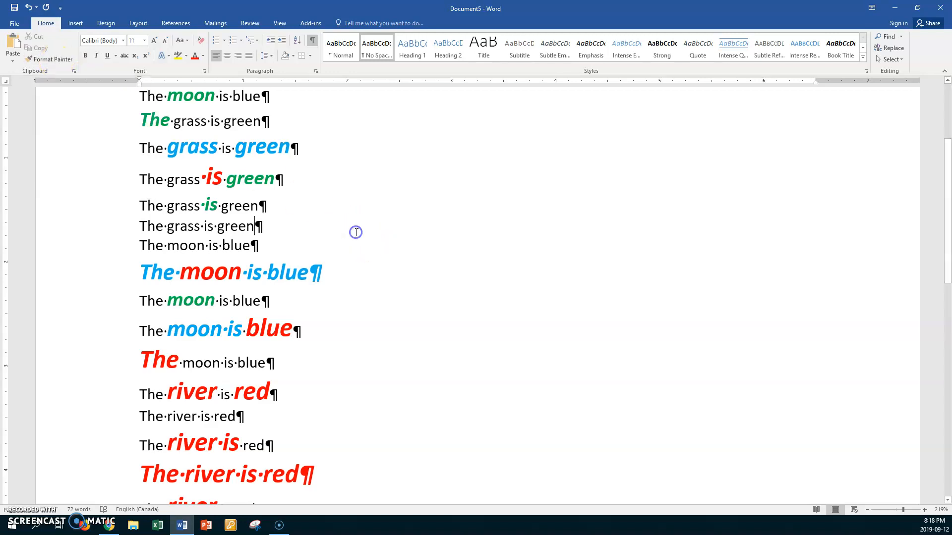